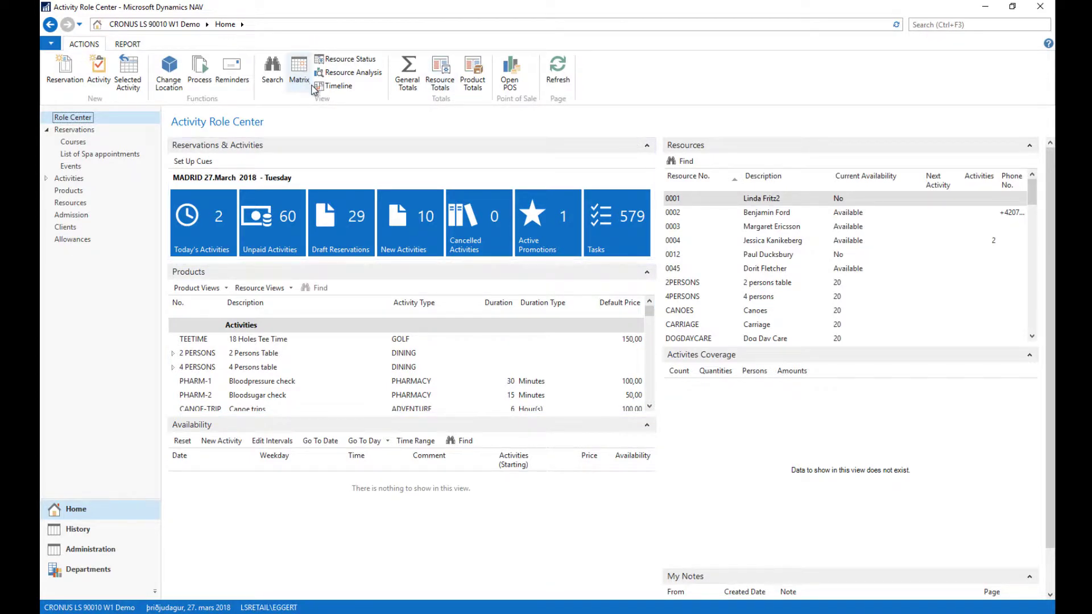
# Open the activity matrix view, then close it to return home.
pyautogui.click(299, 71)
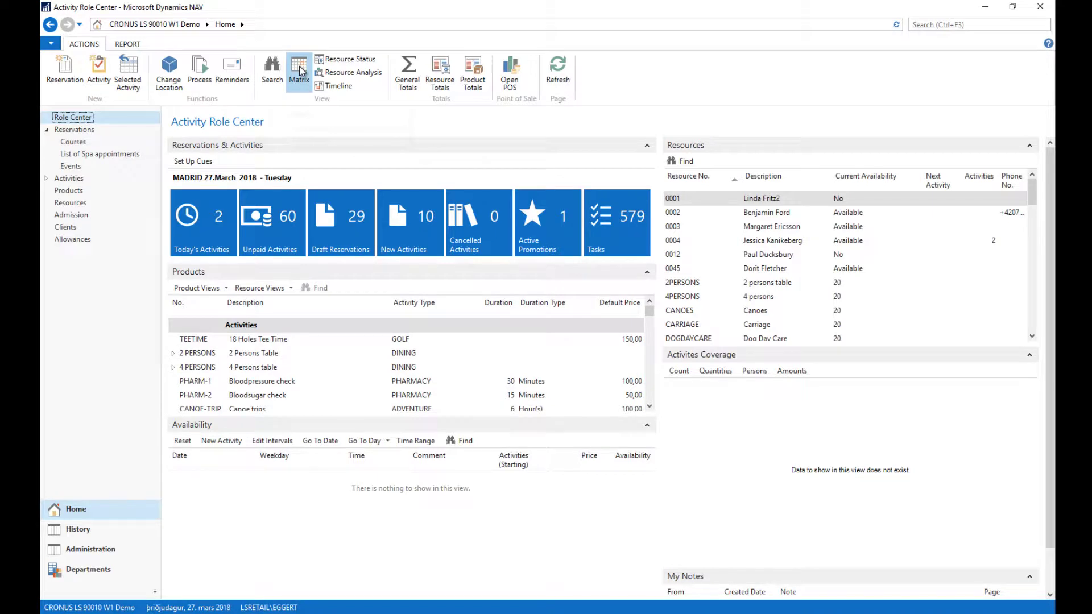
pyautogui.click(300, 70)
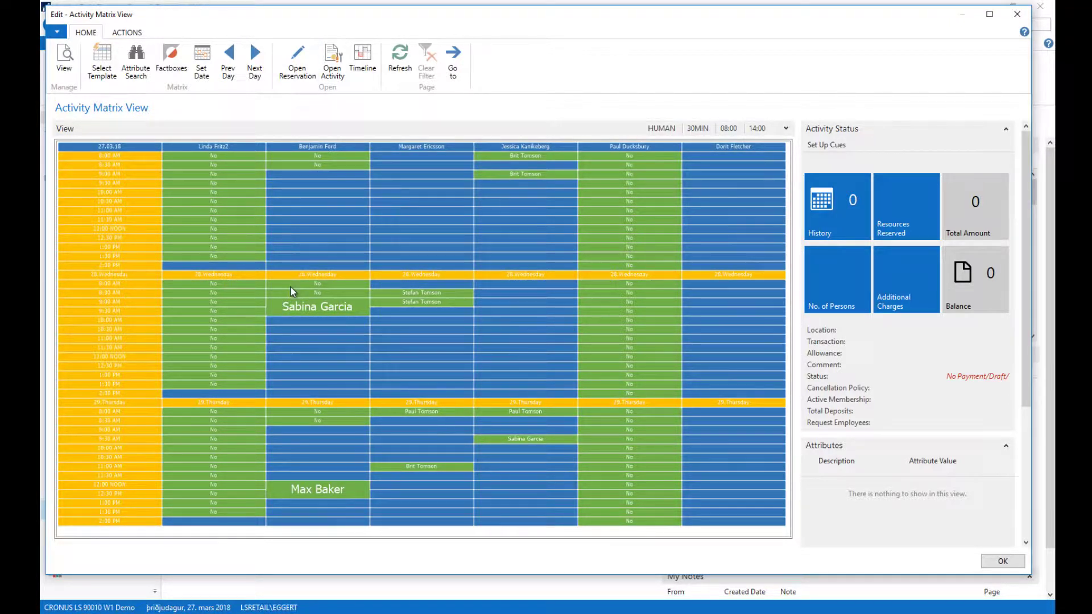
pyautogui.click(1002, 562)
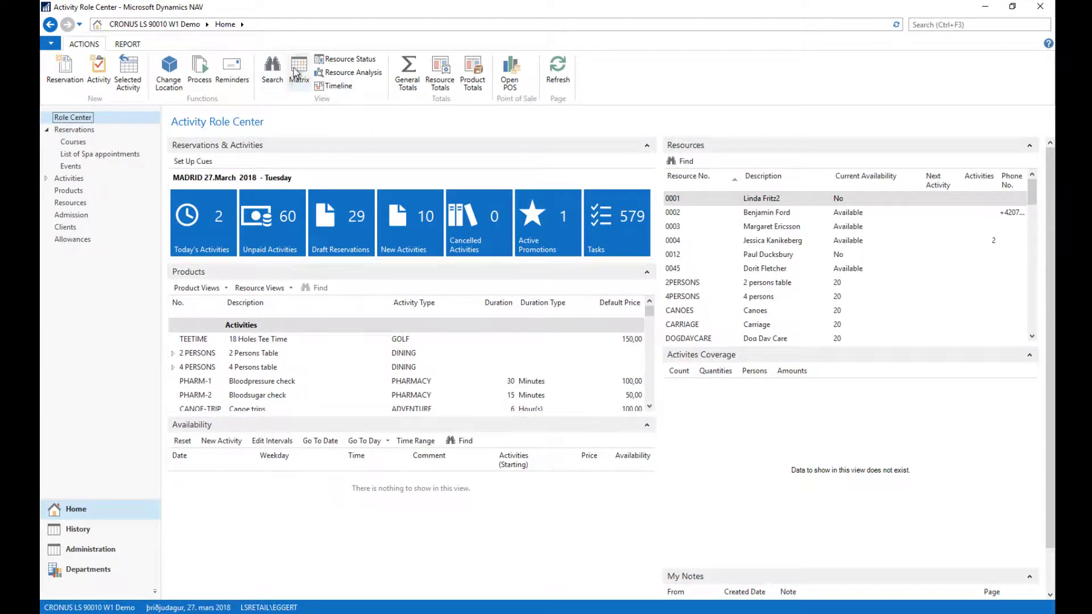
# Look through the resource status overview, then close it.
pyautogui.click(351, 60)
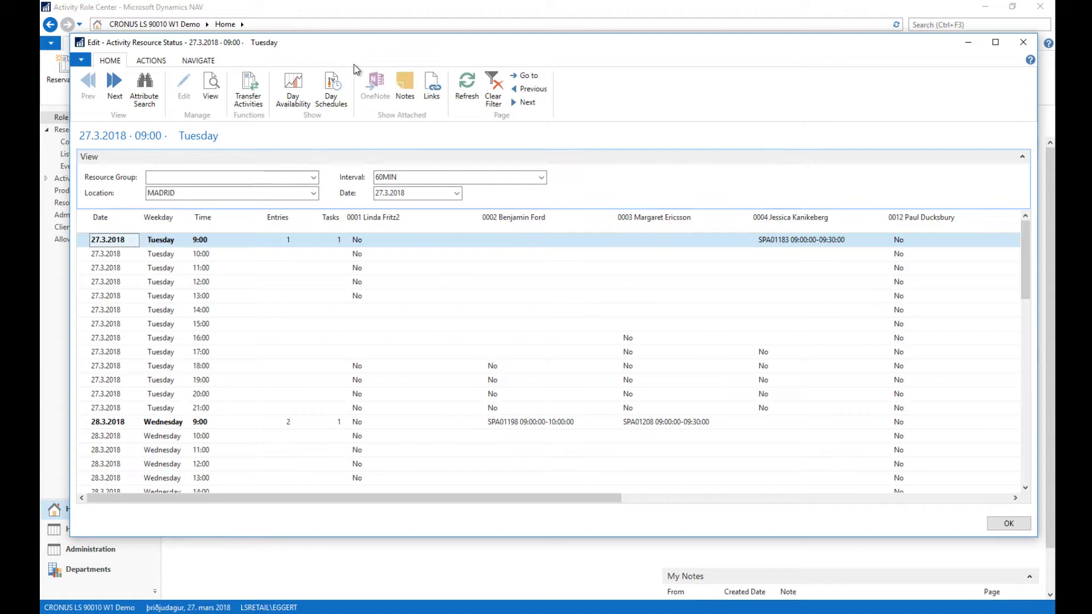
pyautogui.scroll(-2, 268, 262)
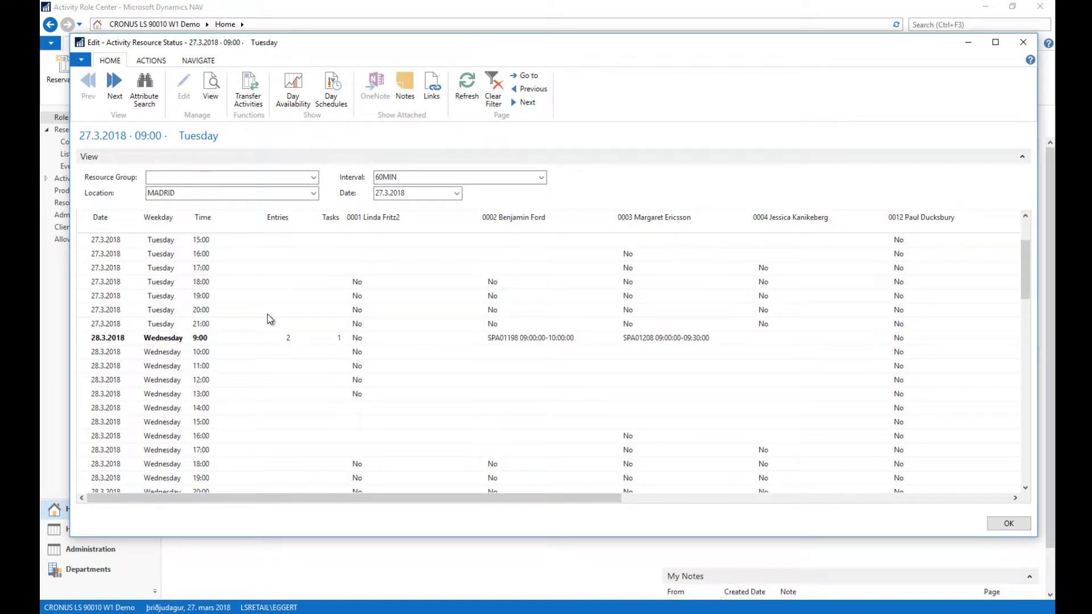
pyautogui.scroll(1, 267, 313)
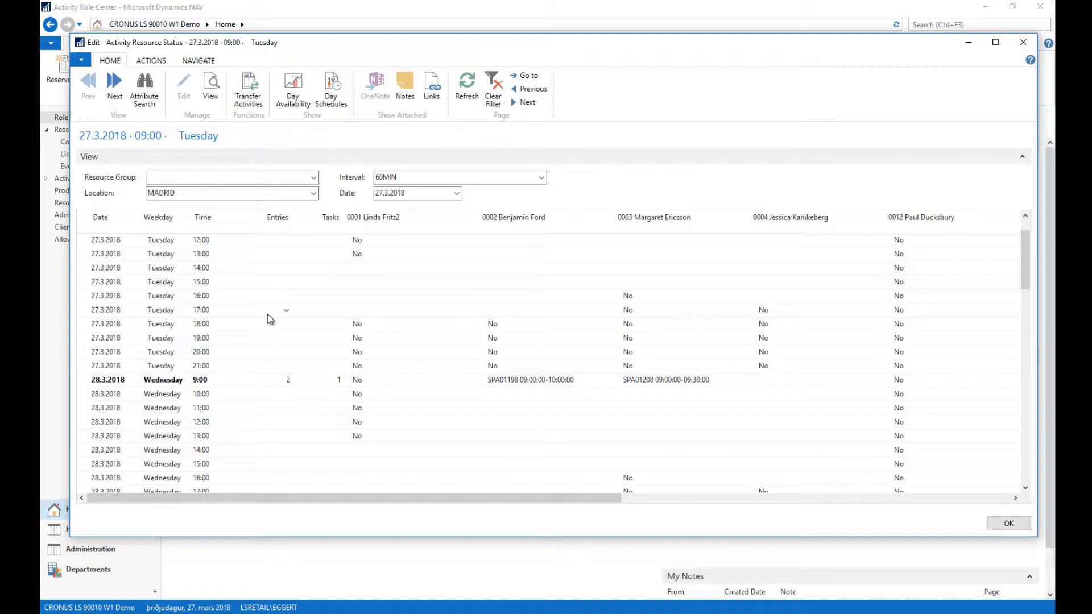
pyautogui.scroll(-2, 387, 279)
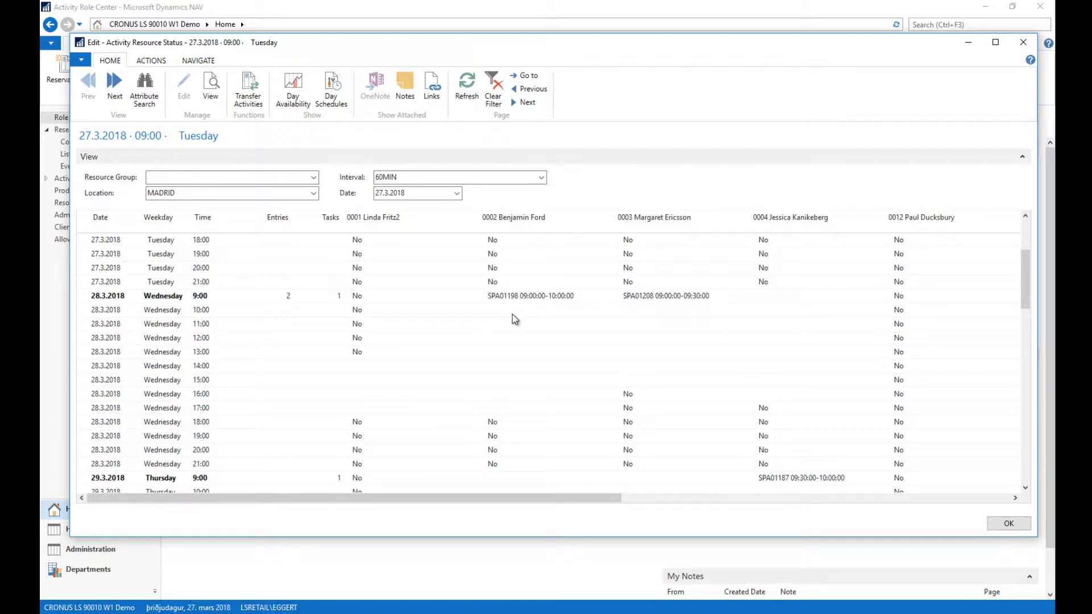
pyautogui.press('Escape')
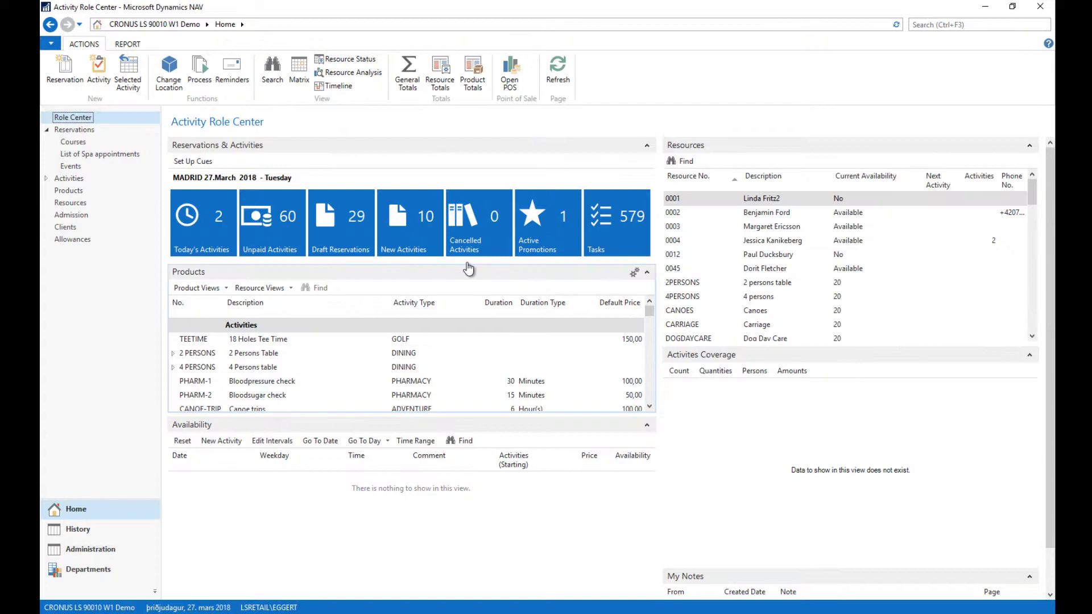
# Open Resource Analysis and group its periods by month.
pyautogui.click(364, 74)
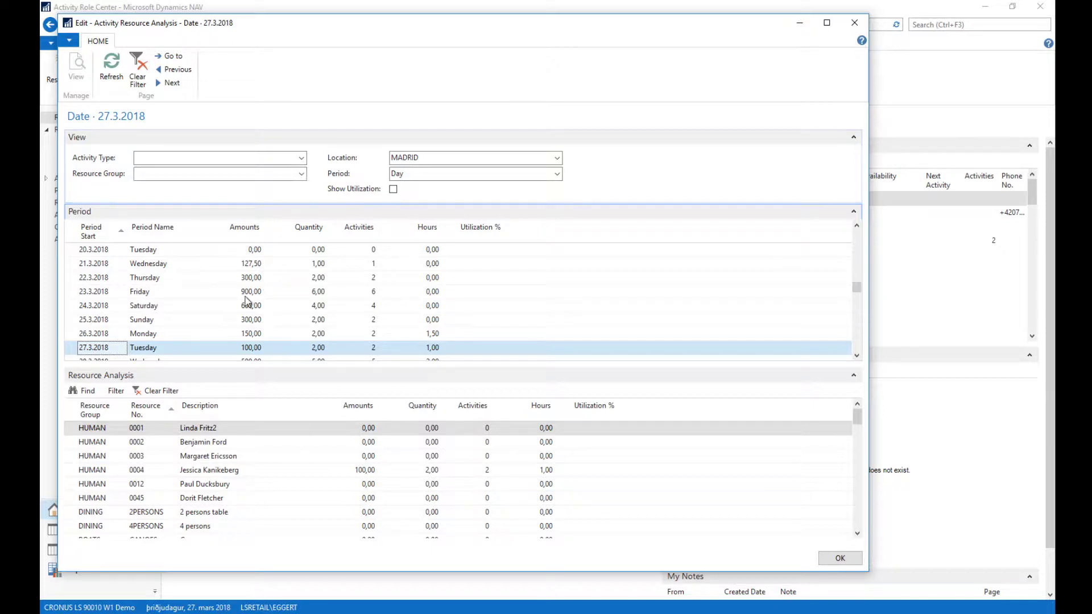
pyautogui.scroll(1, 195, 311)
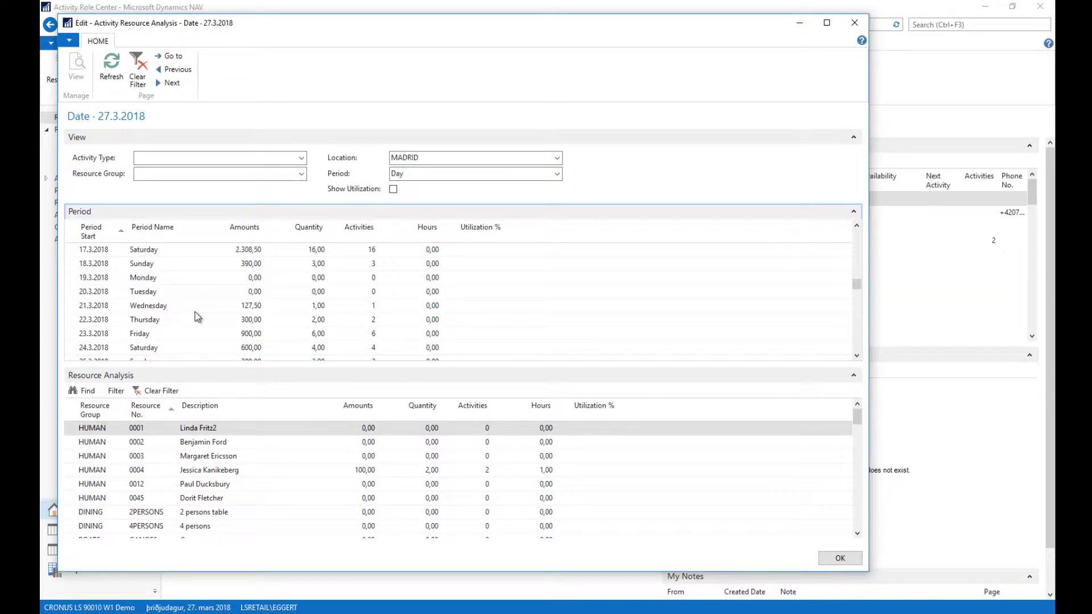
pyautogui.click(556, 174)
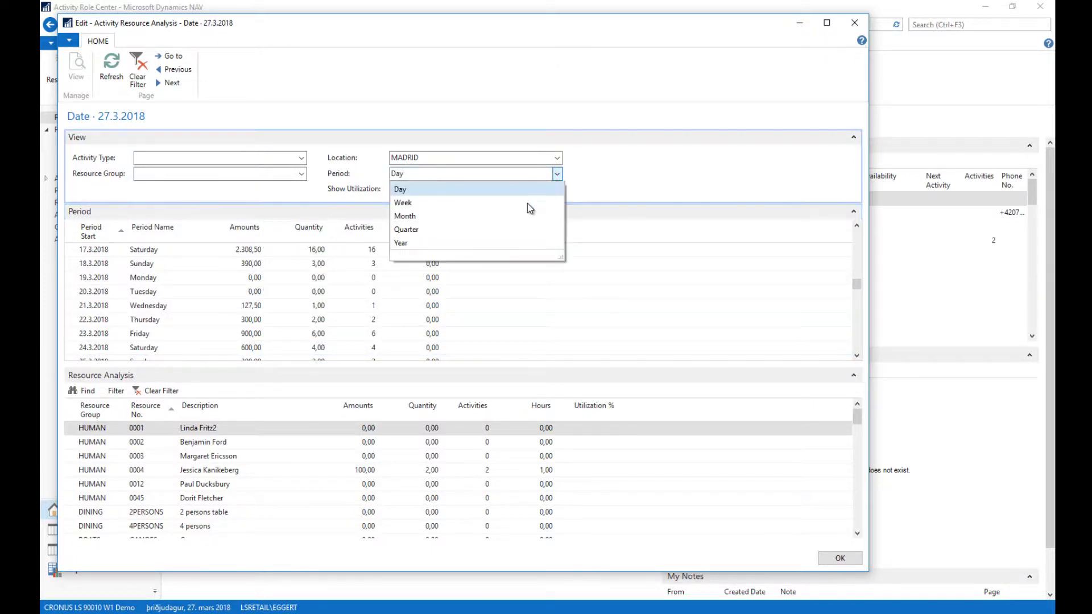
pyautogui.click(418, 216)
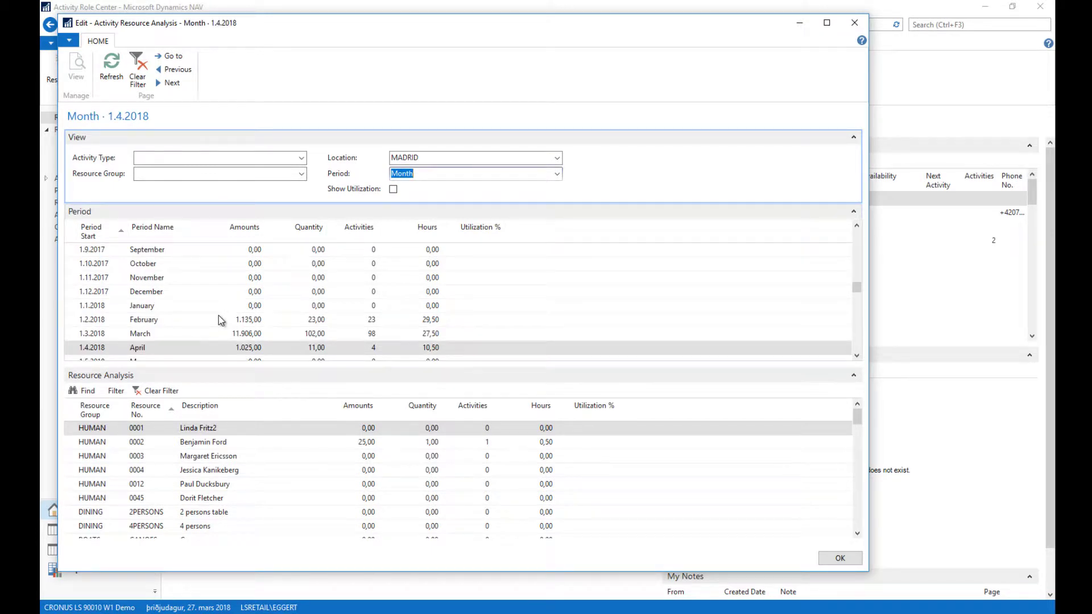
# Show February 2018 resource figures and step through the rows from resource 0003.
pyautogui.moveTo(219, 317)
pyautogui.scroll(-1, 212, 331)
pyautogui.click(162, 279)
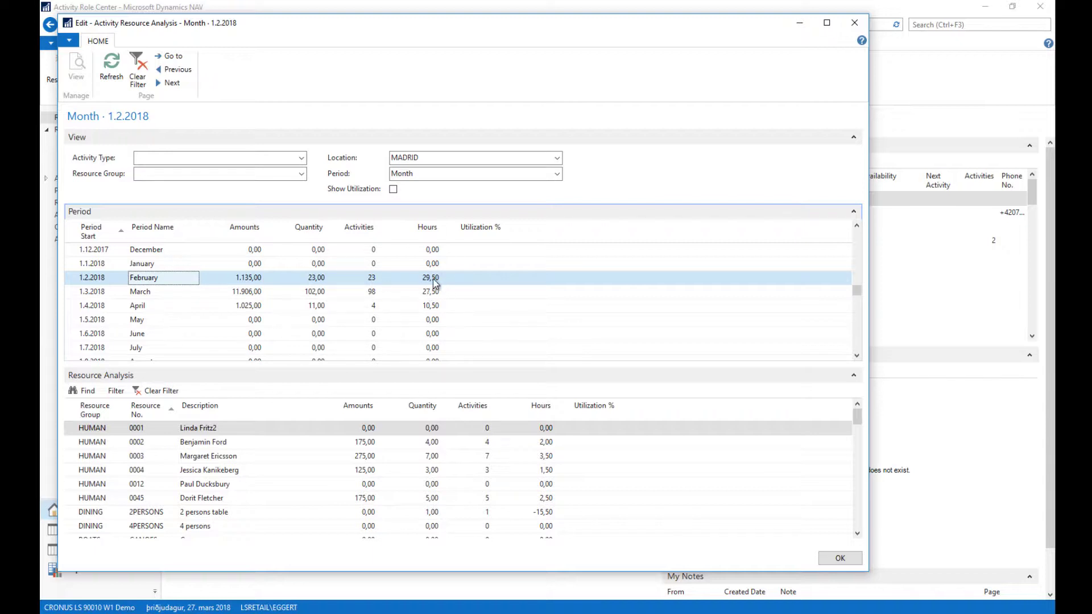
pyautogui.click(215, 460)
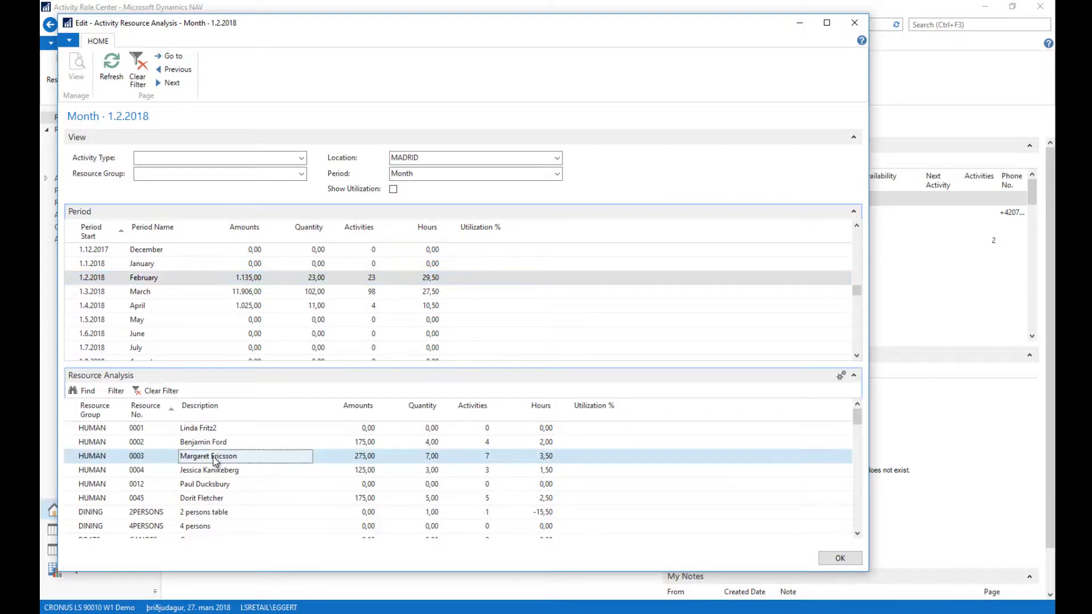
pyautogui.press('Down')
pyautogui.press('Down')
pyautogui.press('Down')
pyautogui.press('Down')
pyautogui.press('Down')
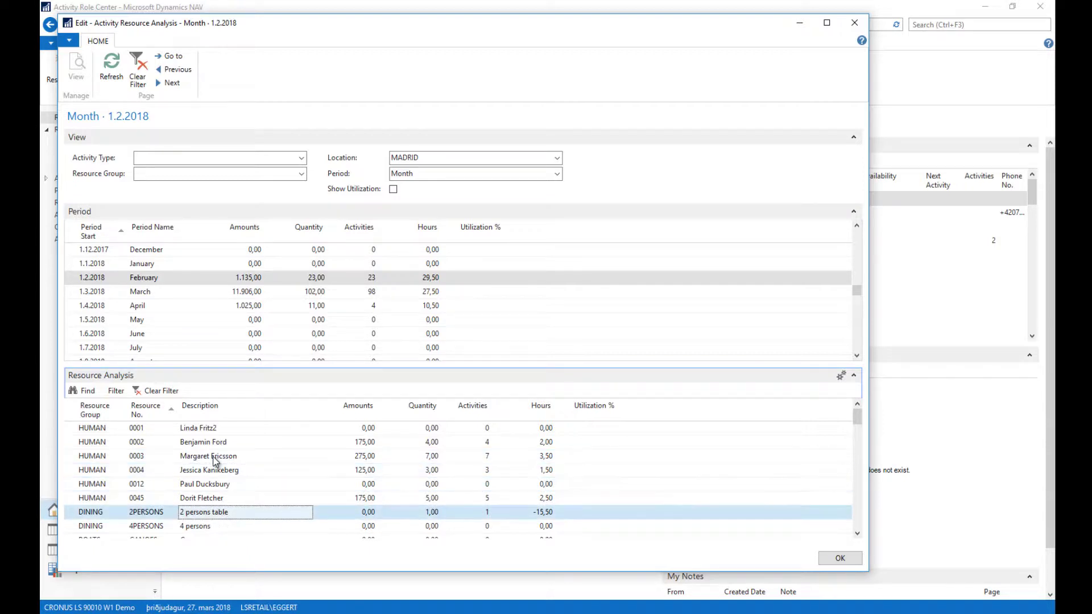
pyautogui.press('Up')
pyautogui.press('Up')
pyautogui.press('Up')
pyautogui.press('Up')
pyautogui.press('Up')
pyautogui.press('Up')
pyautogui.press('Up')
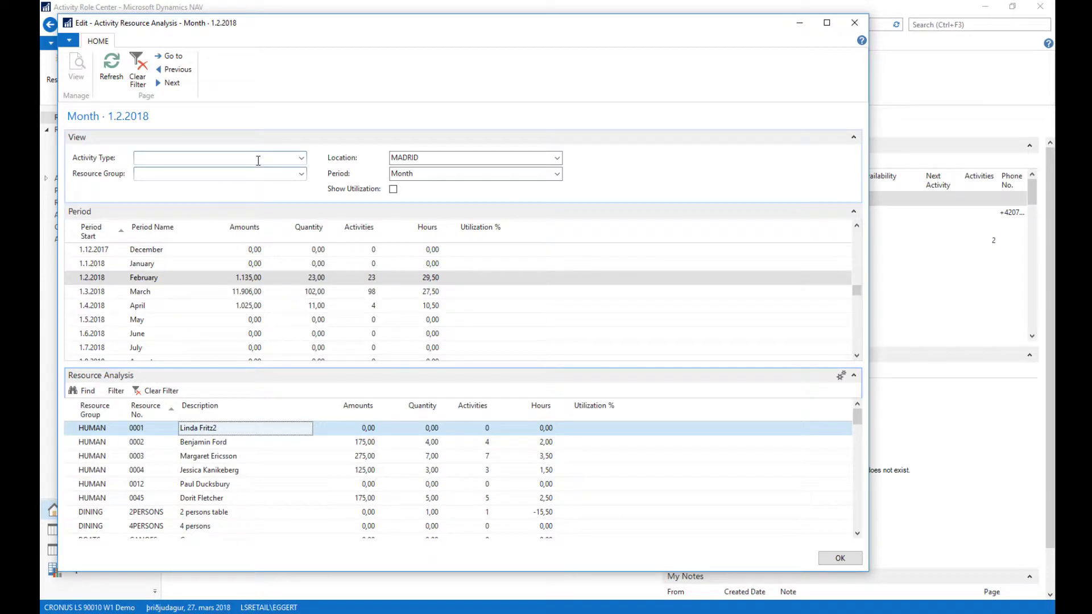
# Check the Activity Type, Resource Group and Location lists, keep MADRID, and close Resource Analysis.
pyautogui.click(301, 158)
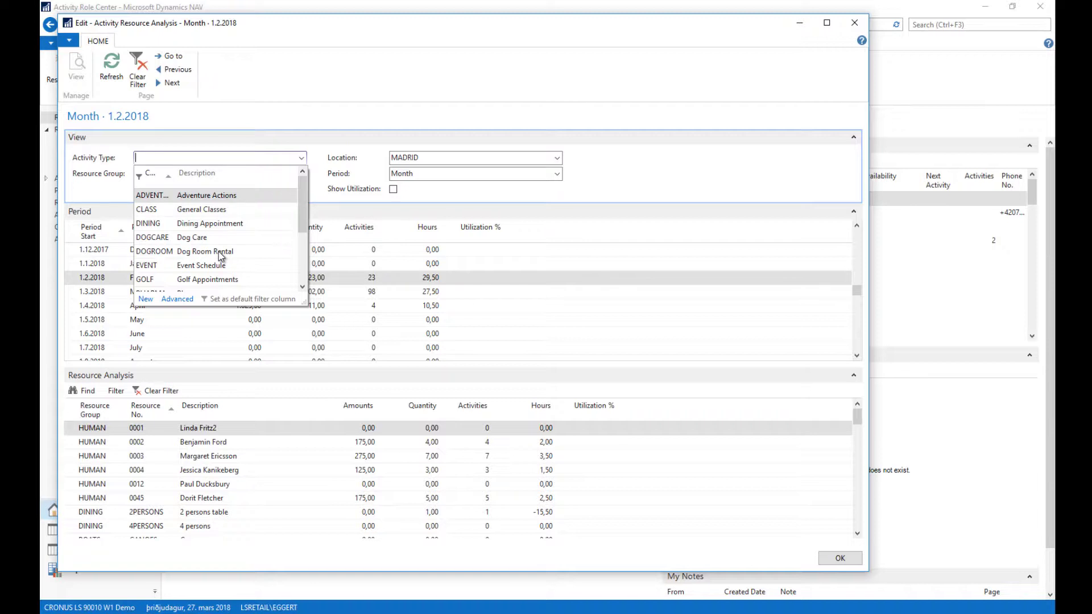
pyautogui.press('Escape')
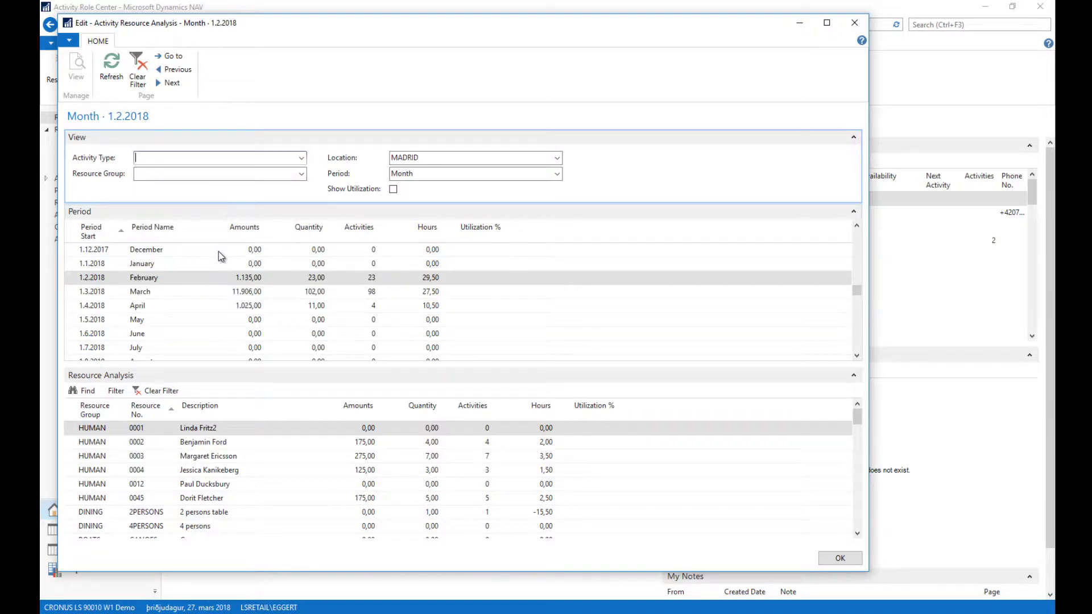
pyautogui.click(301, 173)
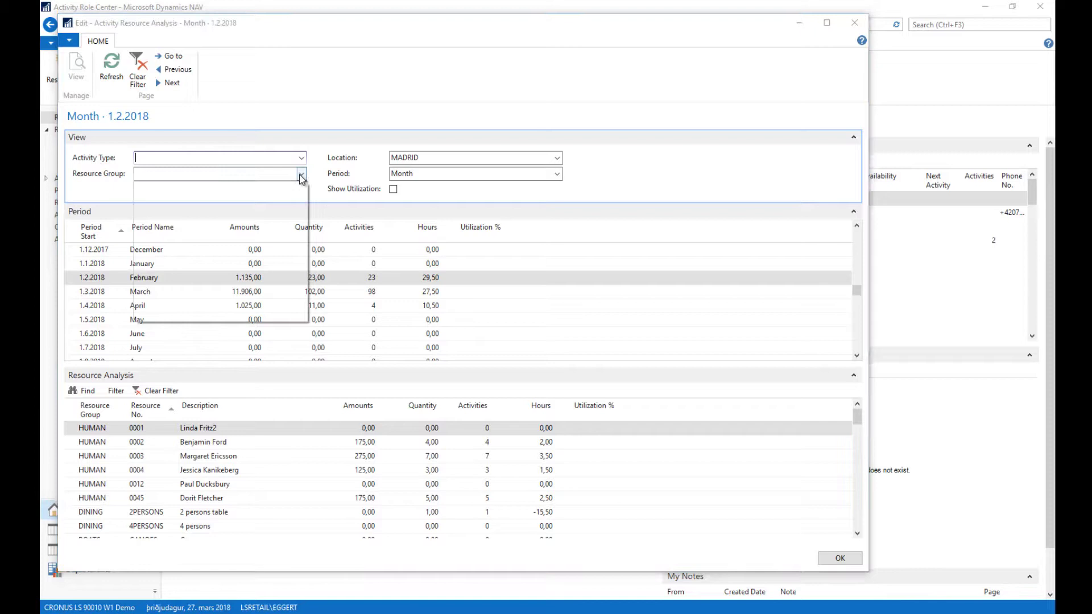
pyautogui.scroll(-5, 285, 207)
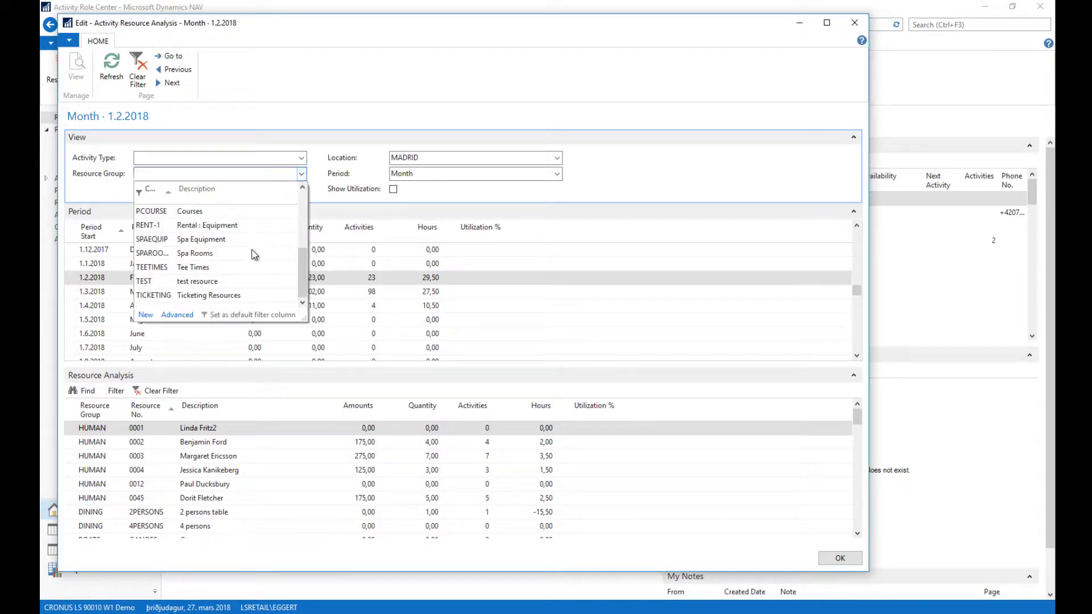
pyautogui.press('Escape')
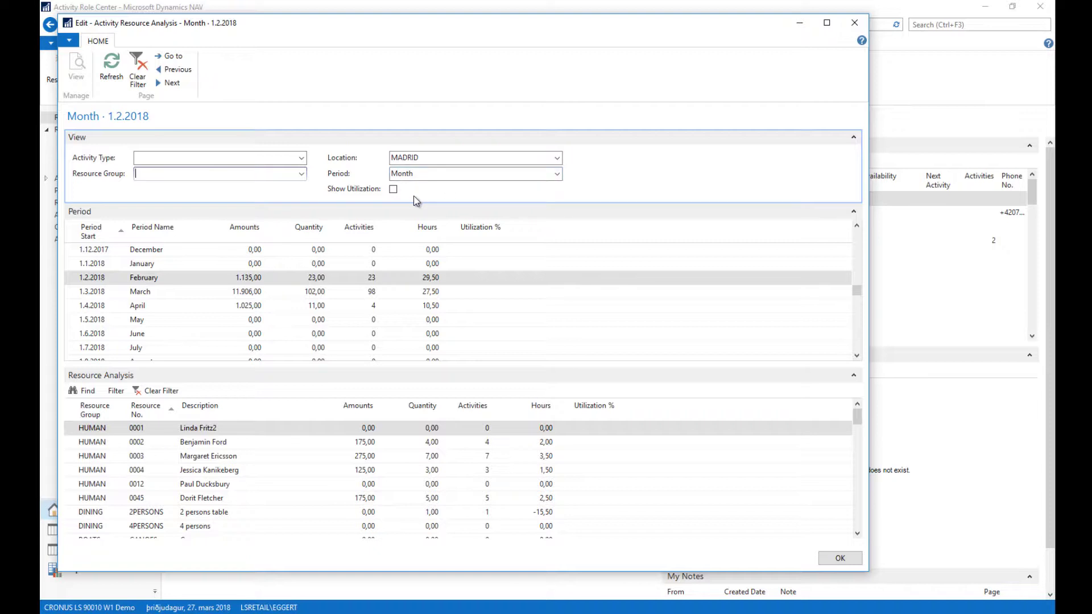
pyautogui.click(557, 158)
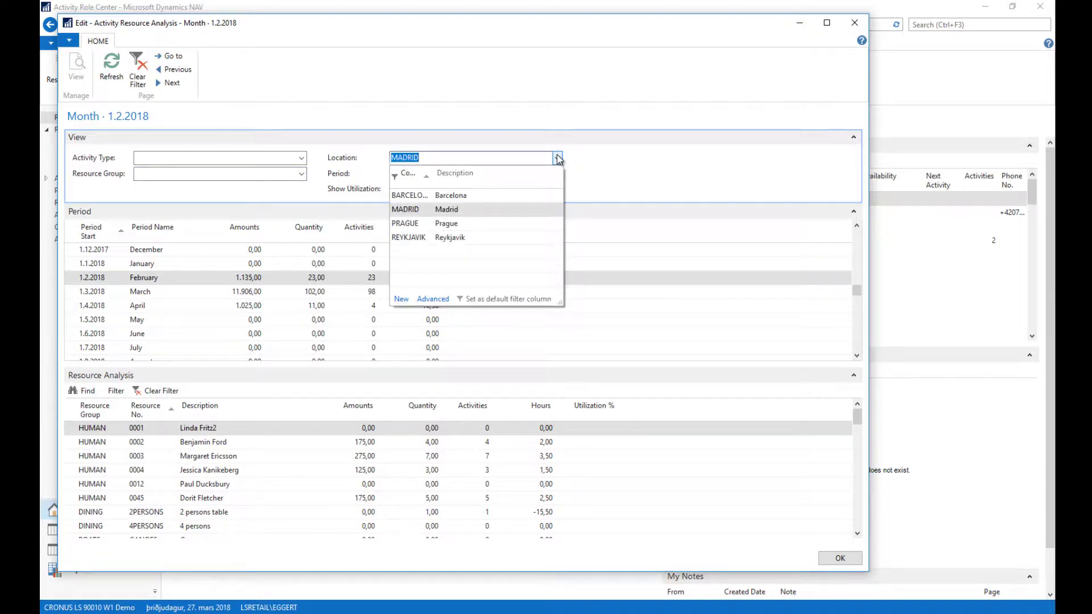
pyautogui.click(557, 158)
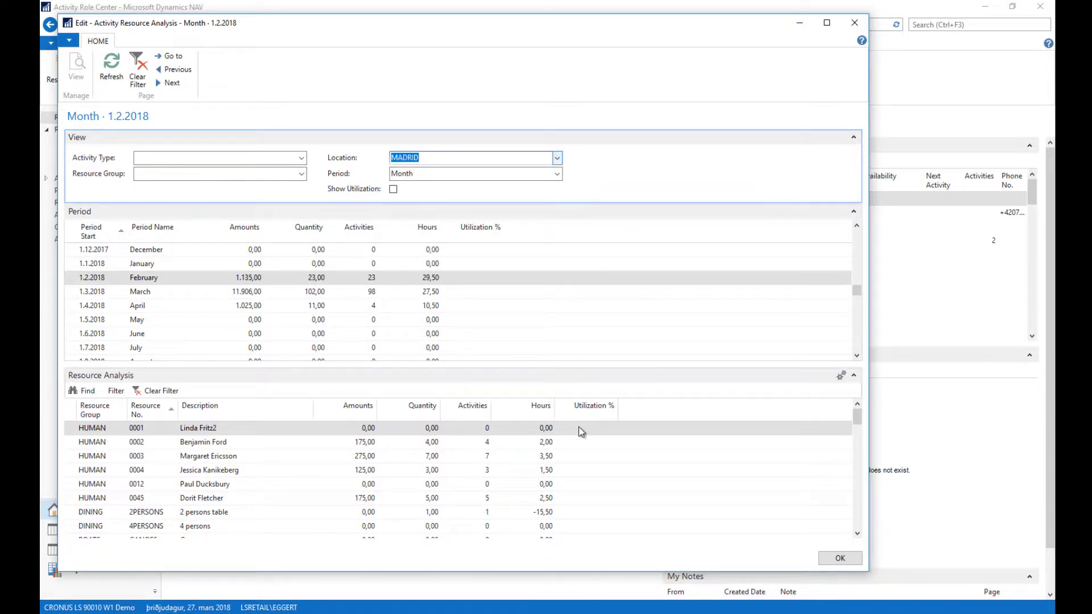
pyautogui.click(818, 558)
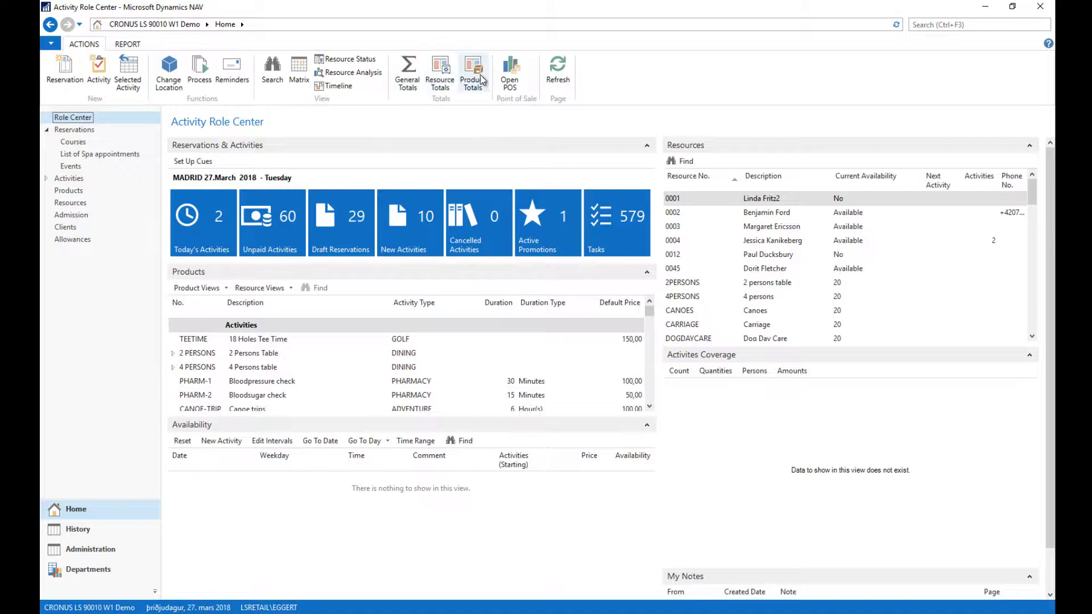
# Open General Totals and reposition and widen the summary window.
pyautogui.click(410, 74)
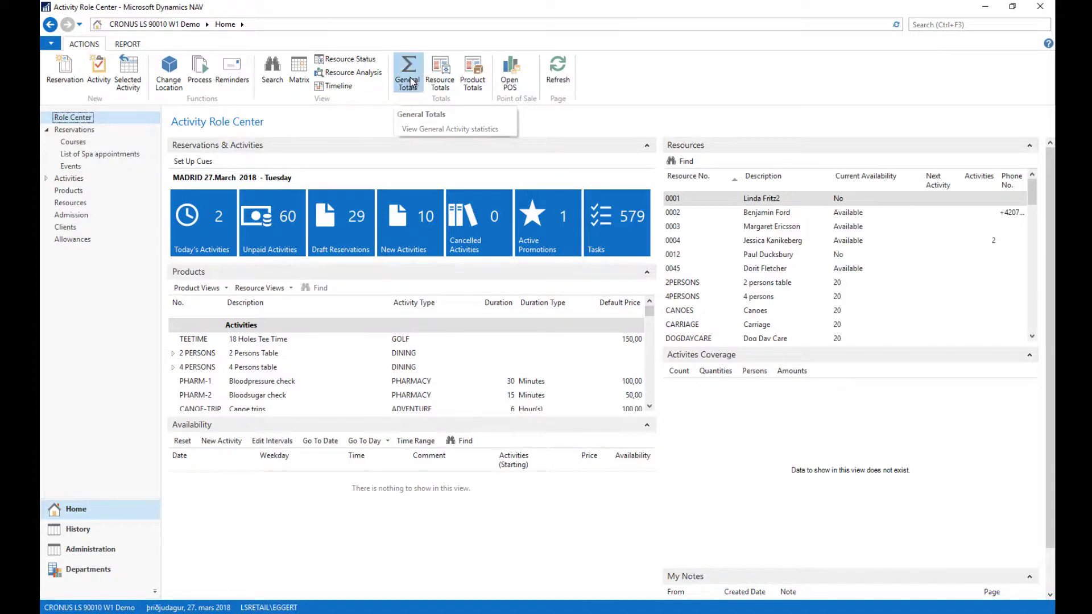
pyautogui.moveTo(585, 104); pyautogui.dragTo(562, 125)
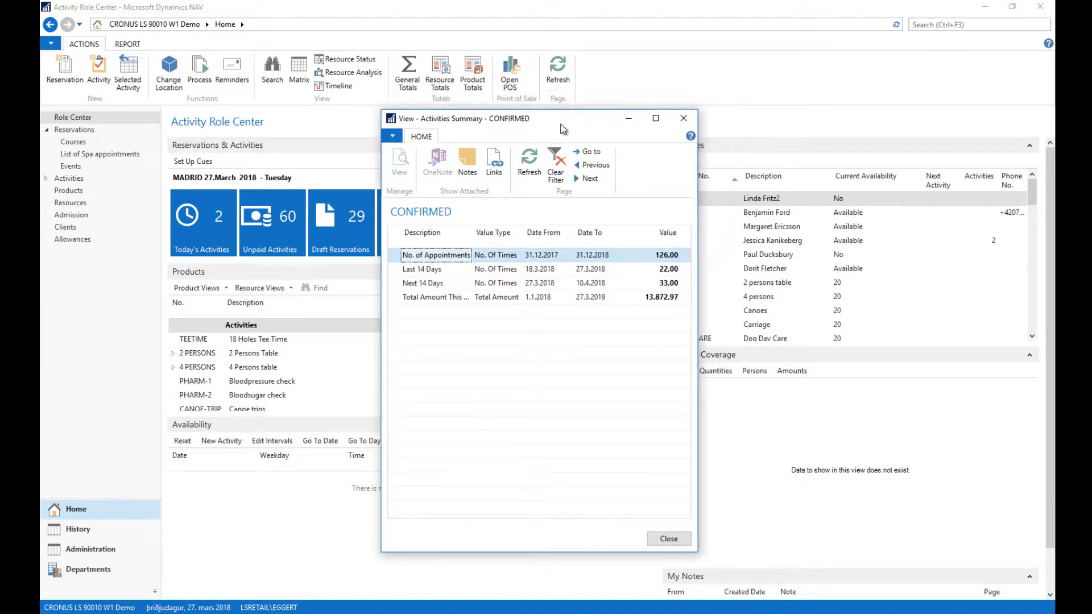
pyautogui.moveTo(693, 266); pyautogui.dragTo(775, 266)
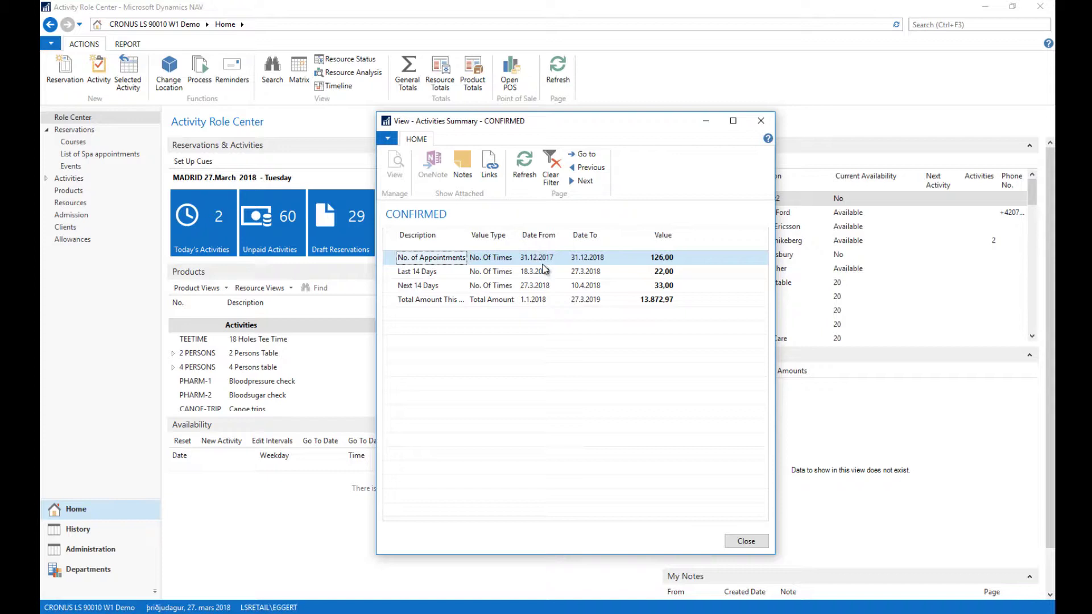
# Step through the summary lines and widen the Description column to show Total Amount This Year.
pyautogui.click(426, 273)
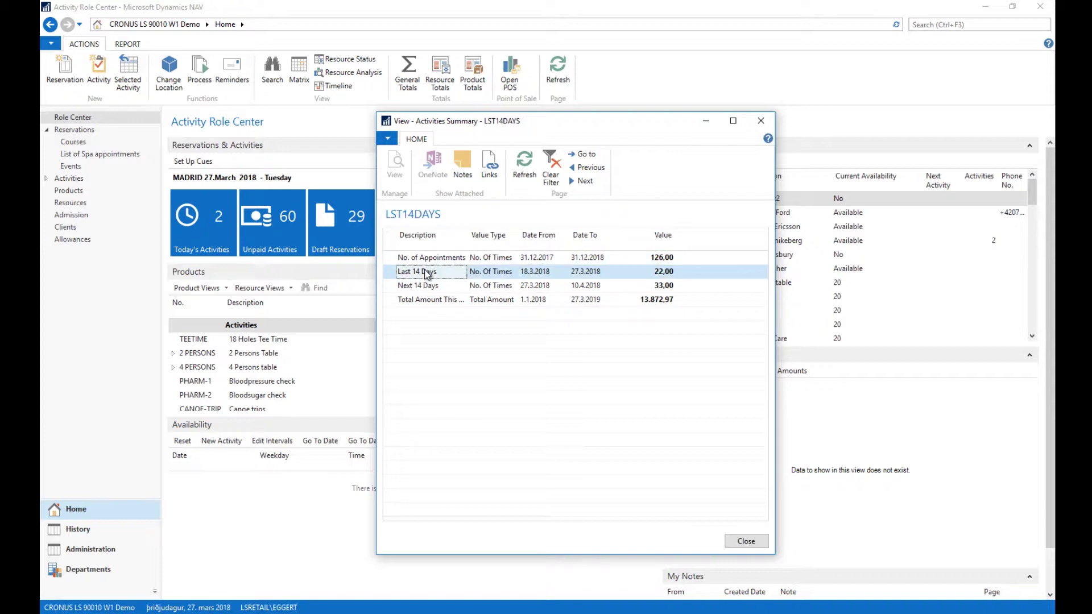
pyautogui.press('Up')
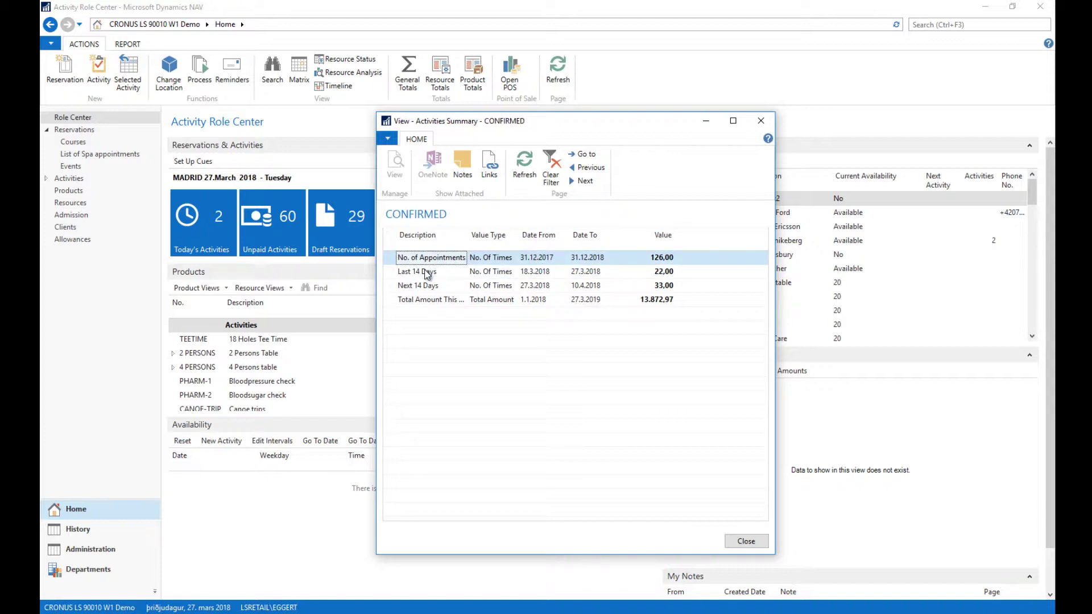
pyautogui.press('Right')
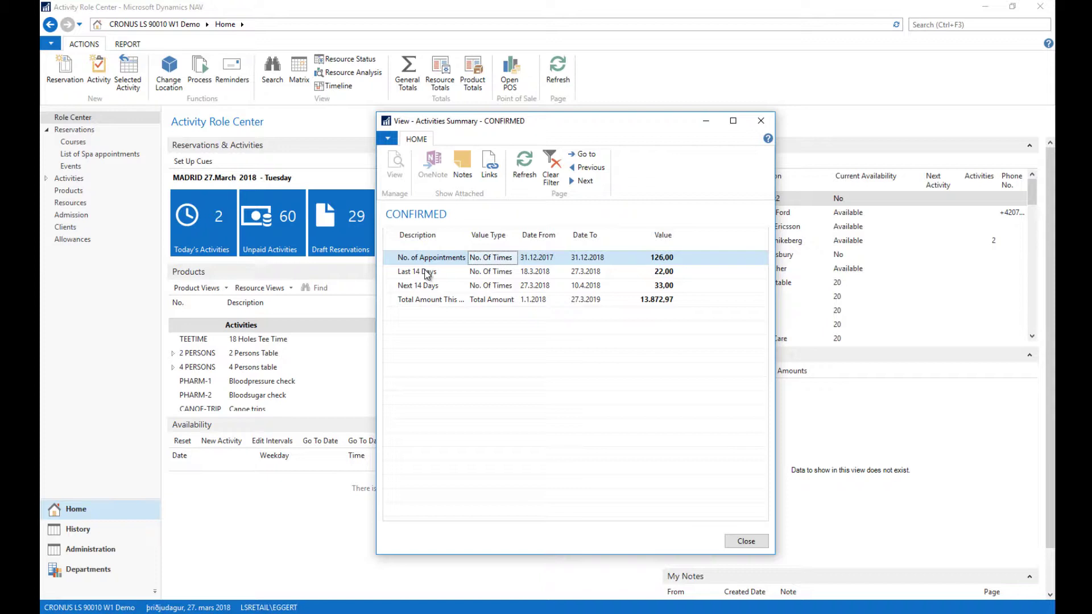
pyautogui.press('Left')
pyautogui.press('Down')
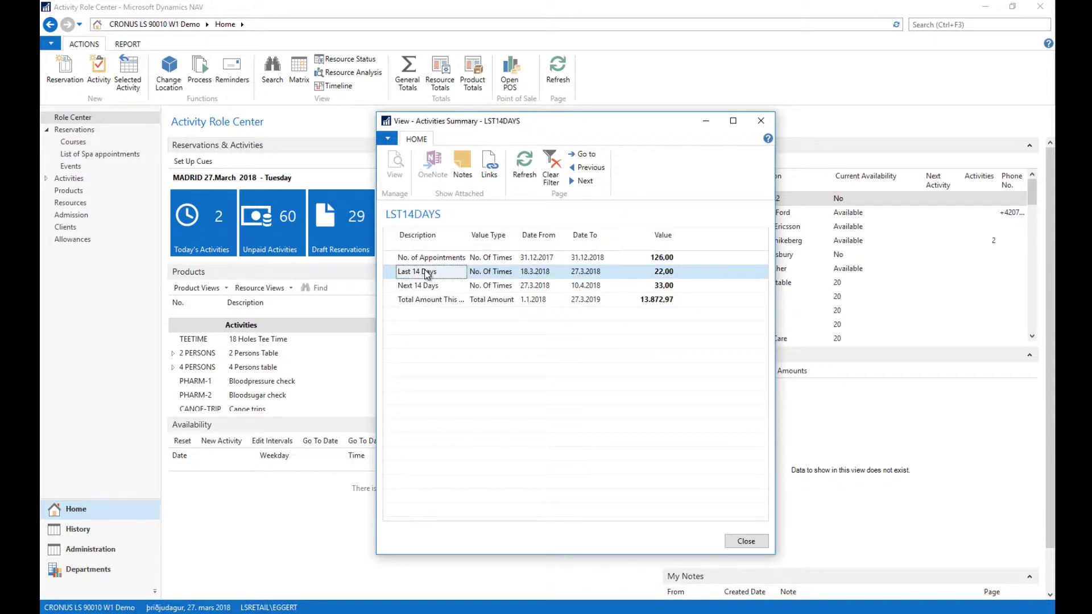
pyautogui.press('Down')
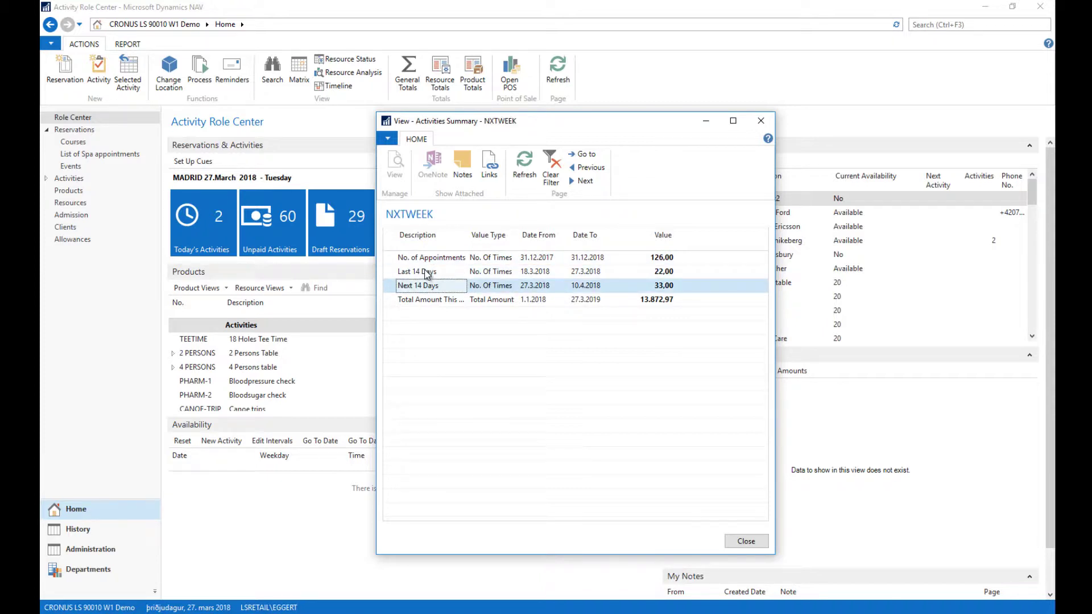
pyautogui.press('Down')
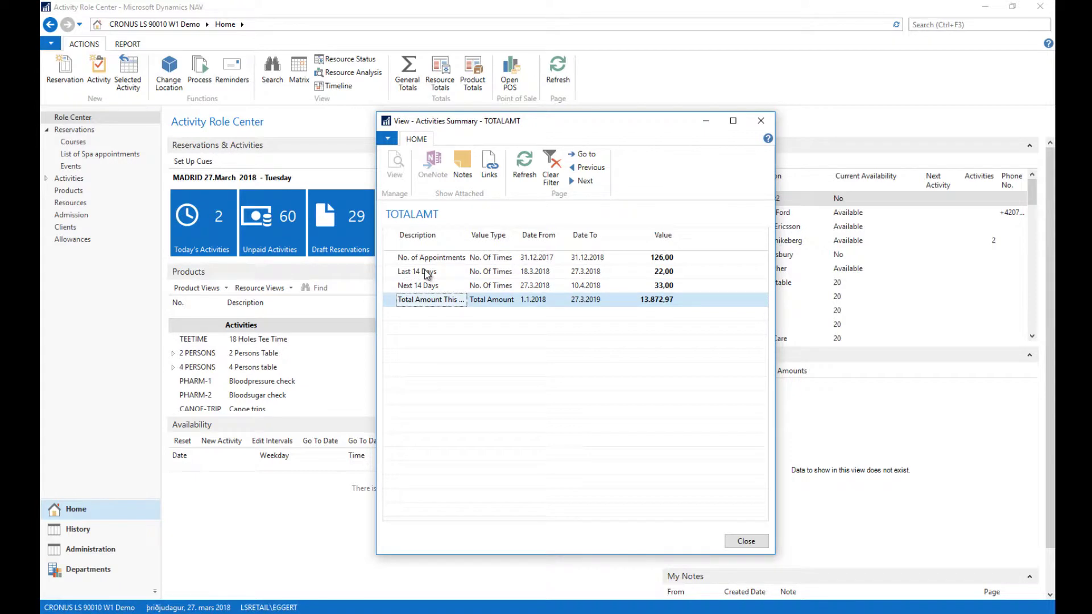
pyautogui.moveTo(467, 235); pyautogui.dragTo(497, 235)
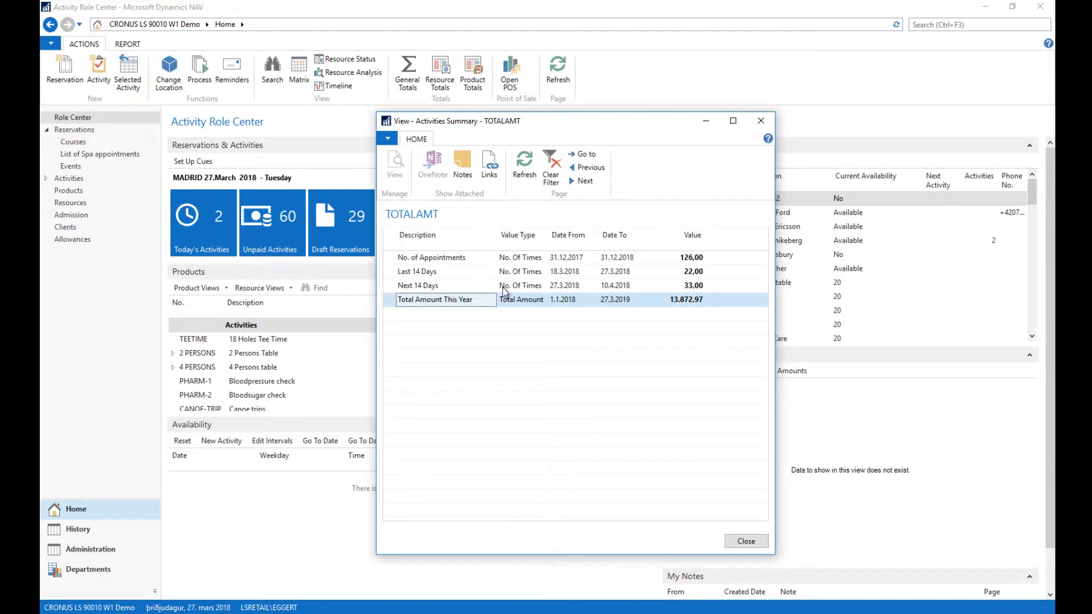
pyautogui.click(693, 259)
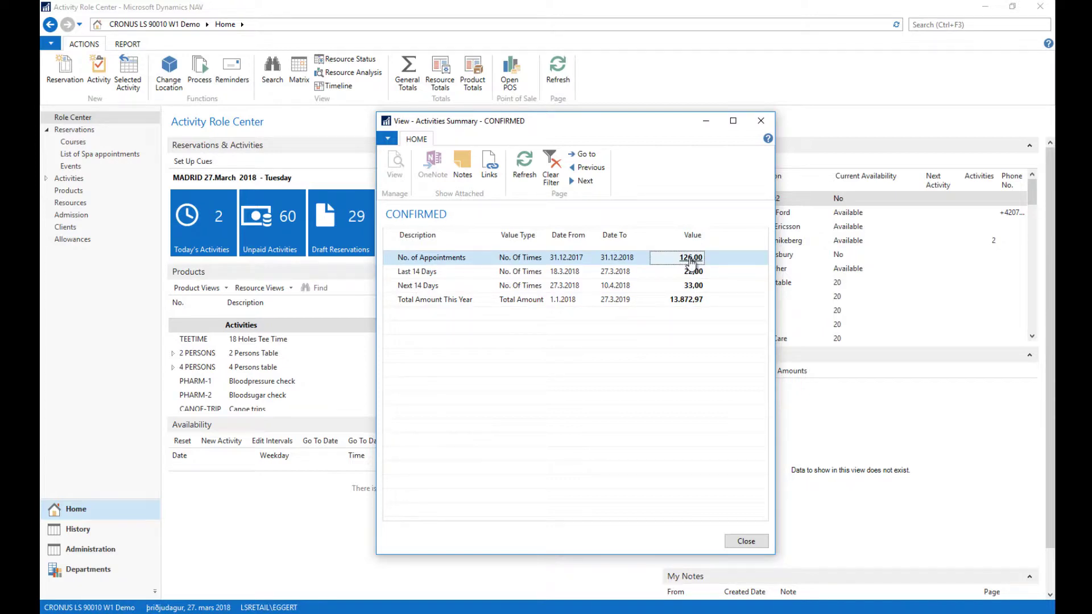
# Drill into the 126,00 appointments list, close it, and close the Activities Summary.
pyautogui.click(691, 258)
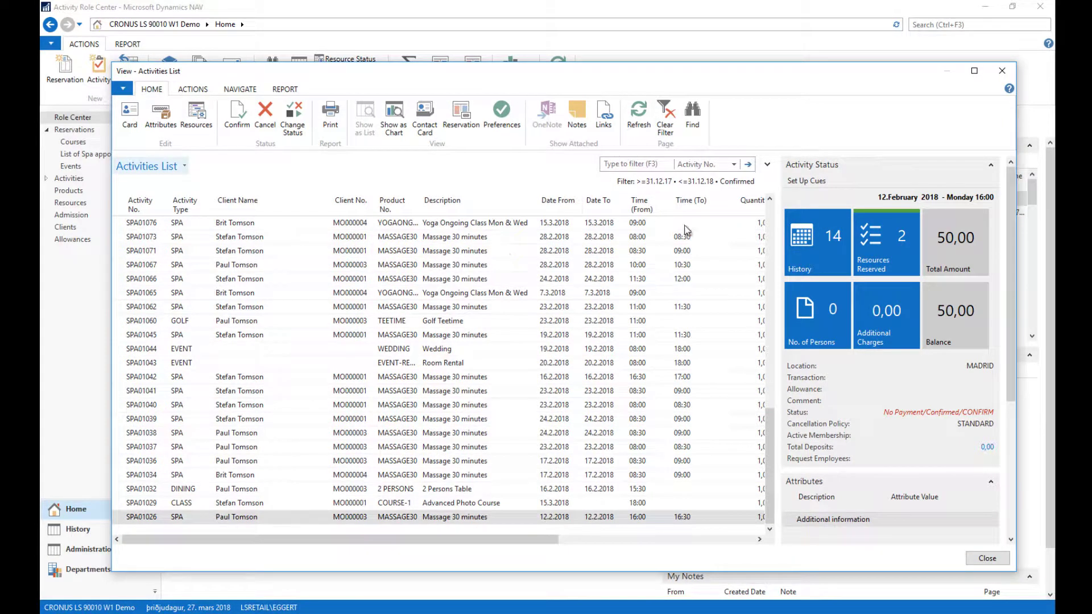
pyautogui.press('Escape')
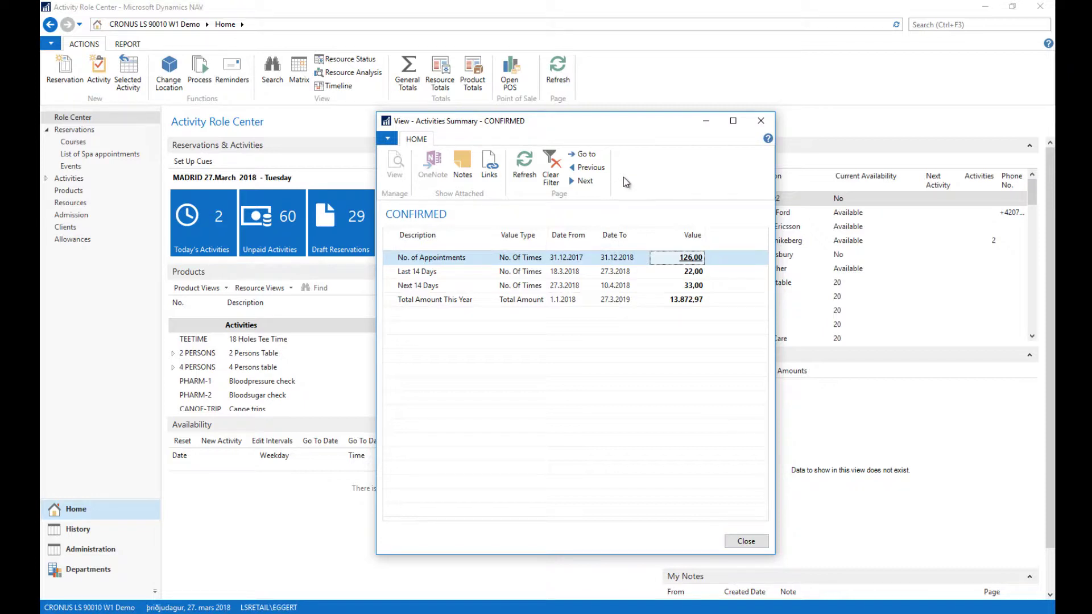
pyautogui.click(745, 541)
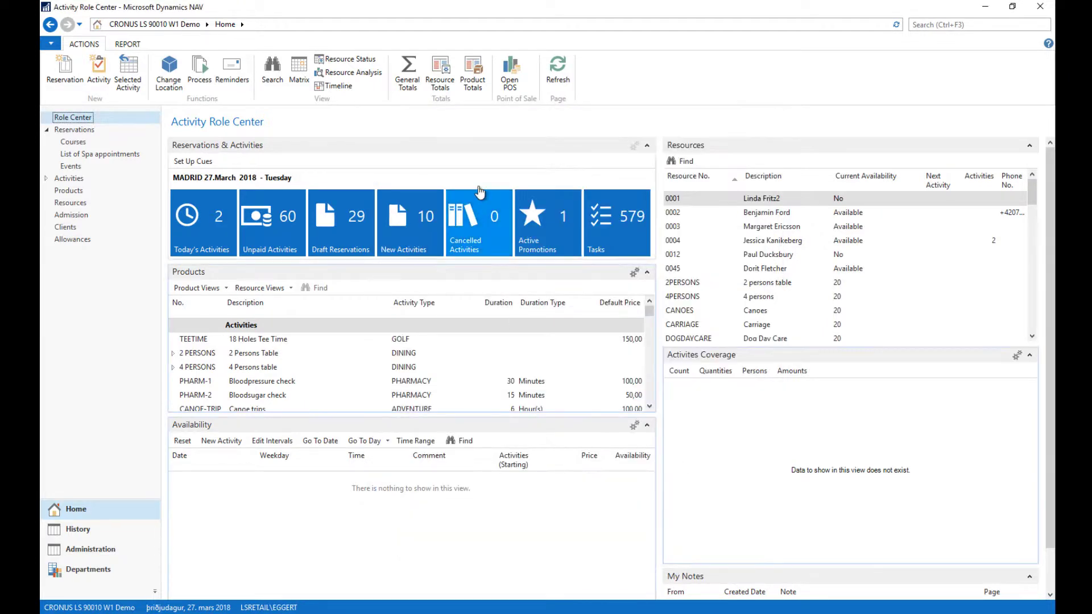
pyautogui.click(449, 82)
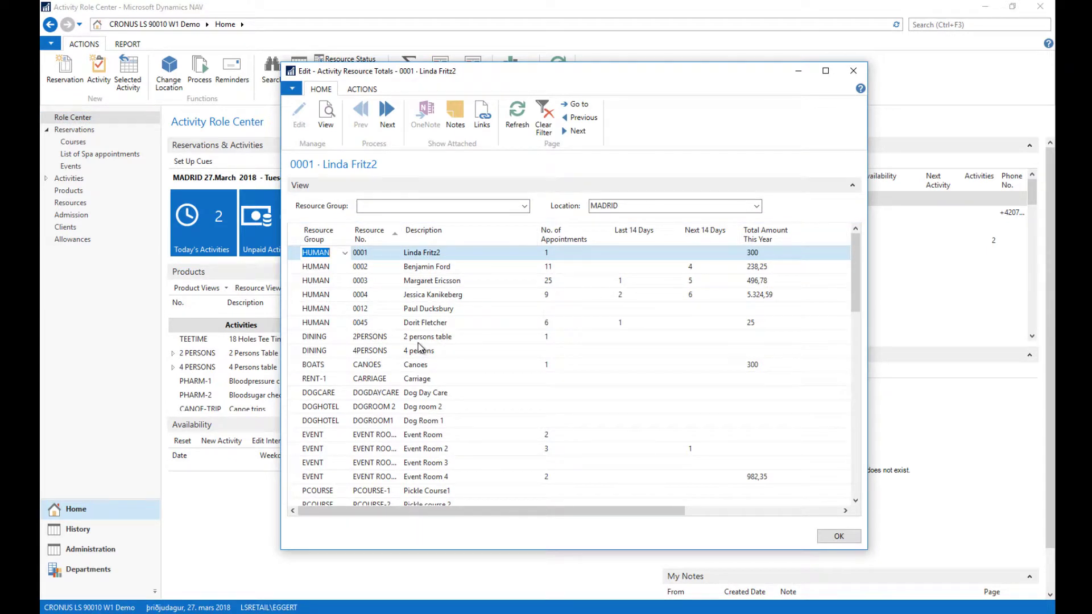
pyautogui.scroll(-5, 419, 347)
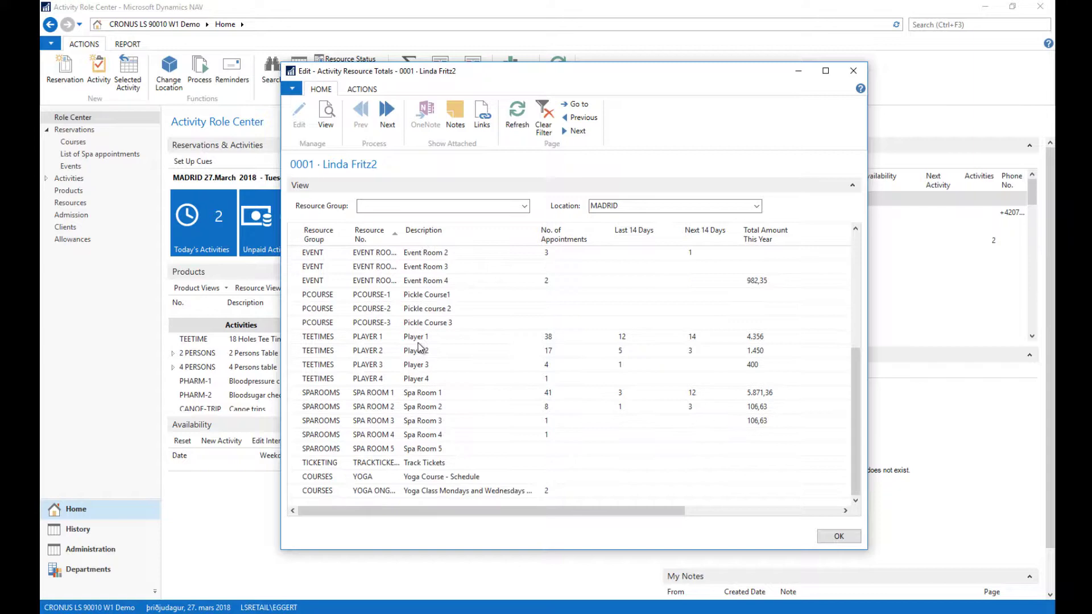
pyautogui.scroll(5, 419, 347)
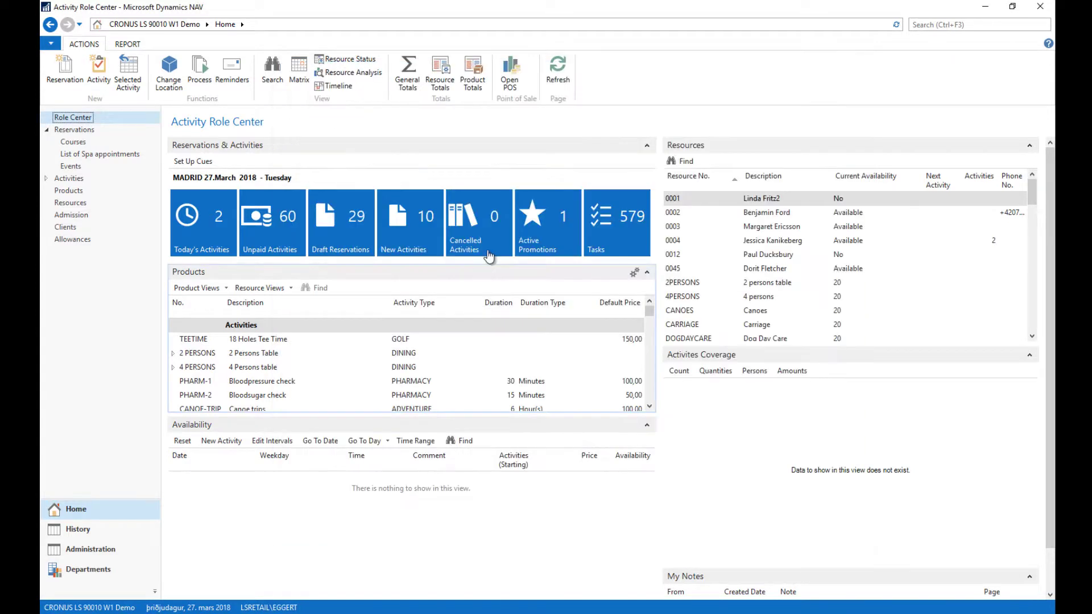
pyautogui.click(473, 74)
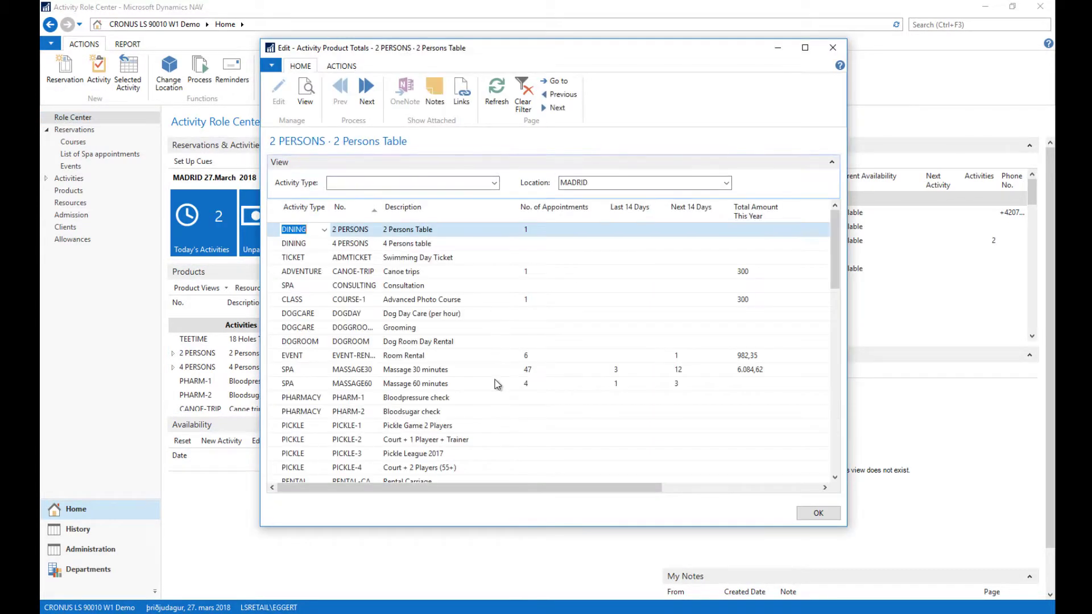
pyautogui.scroll(-2, 496, 407)
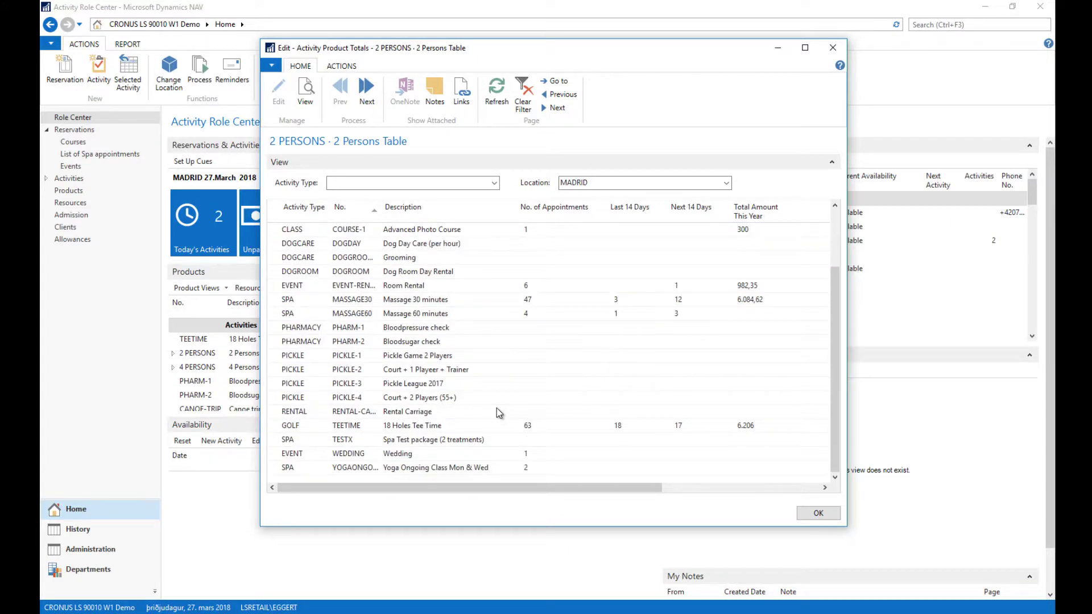
pyautogui.scroll(2, 496, 407)
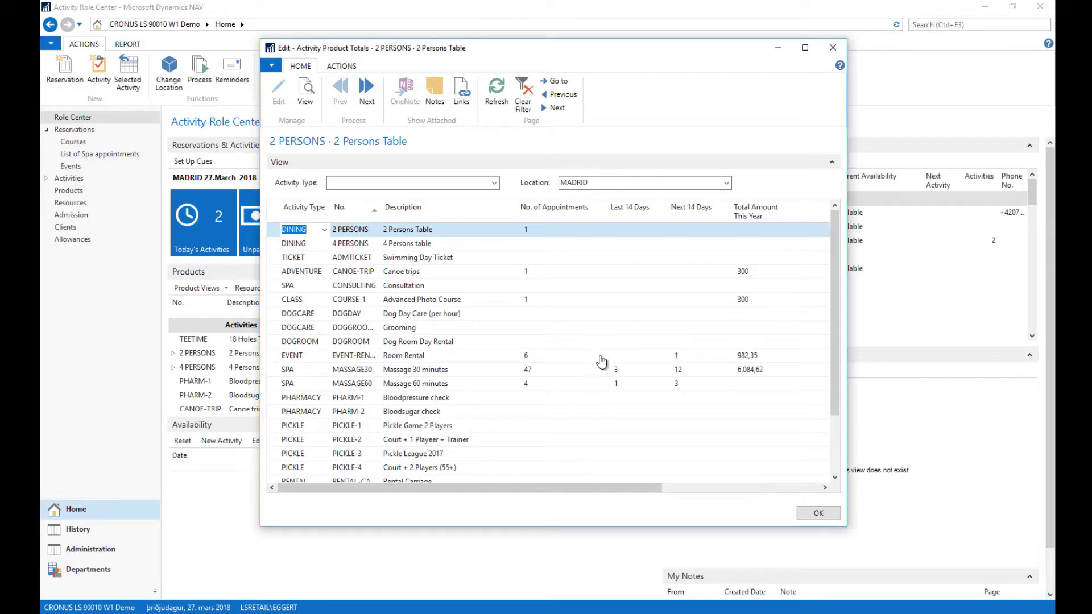
pyautogui.click(817, 513)
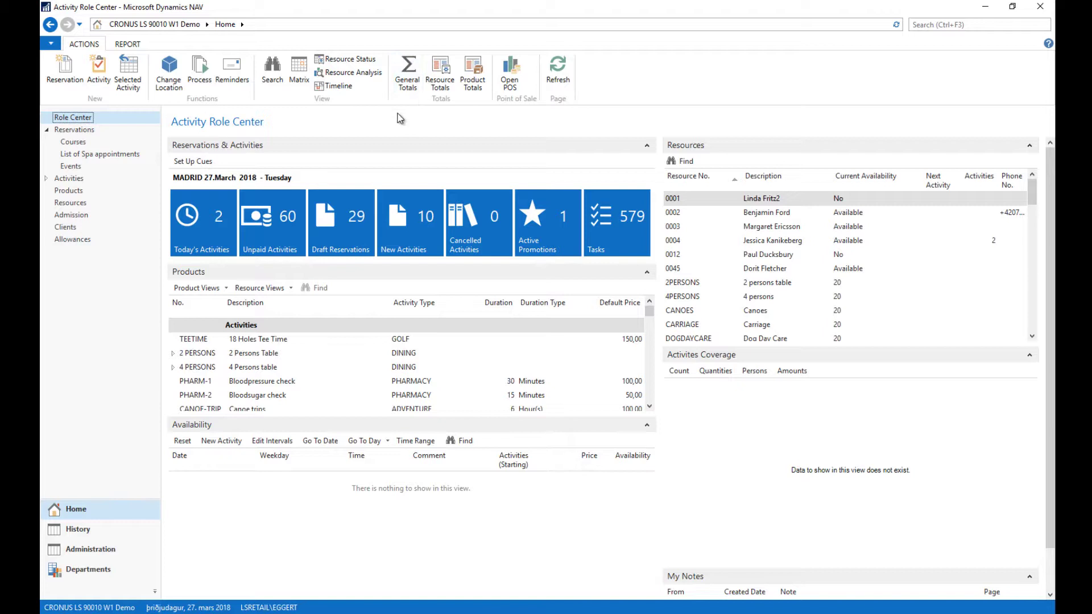
# View the Activities Summary factboxes for Grooming in Products, then Resources, then Clients.
pyautogui.click(66, 192)
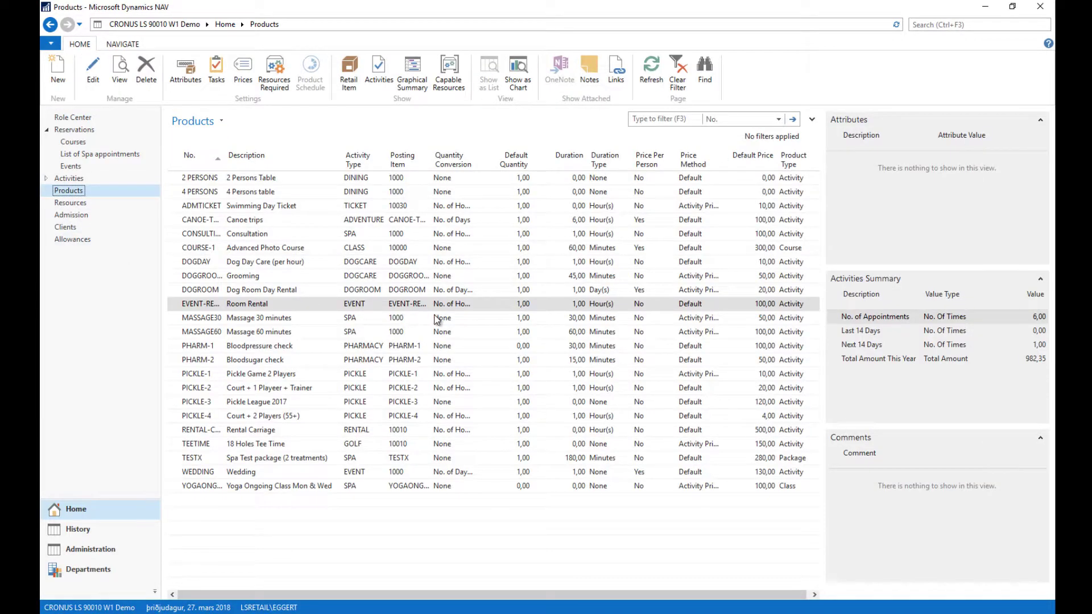
pyautogui.click(353, 279)
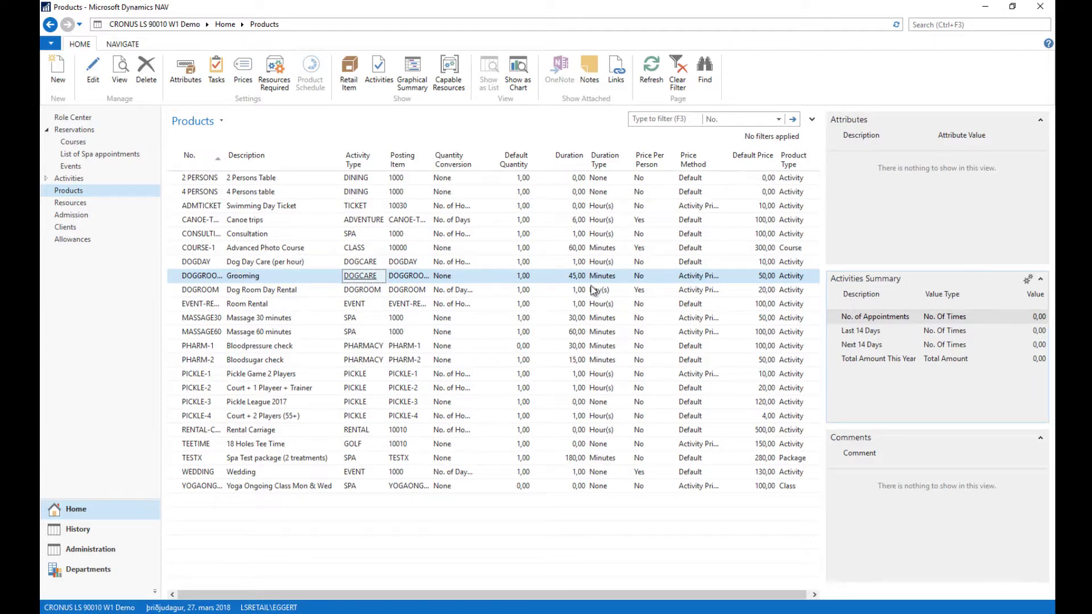
pyautogui.click(70, 203)
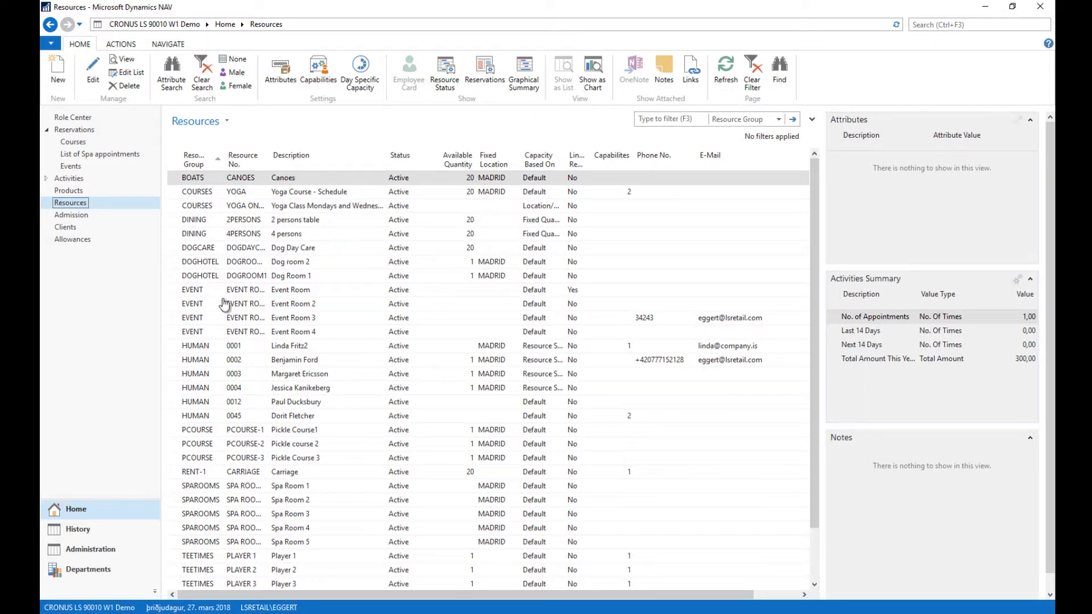
pyautogui.click(66, 227)
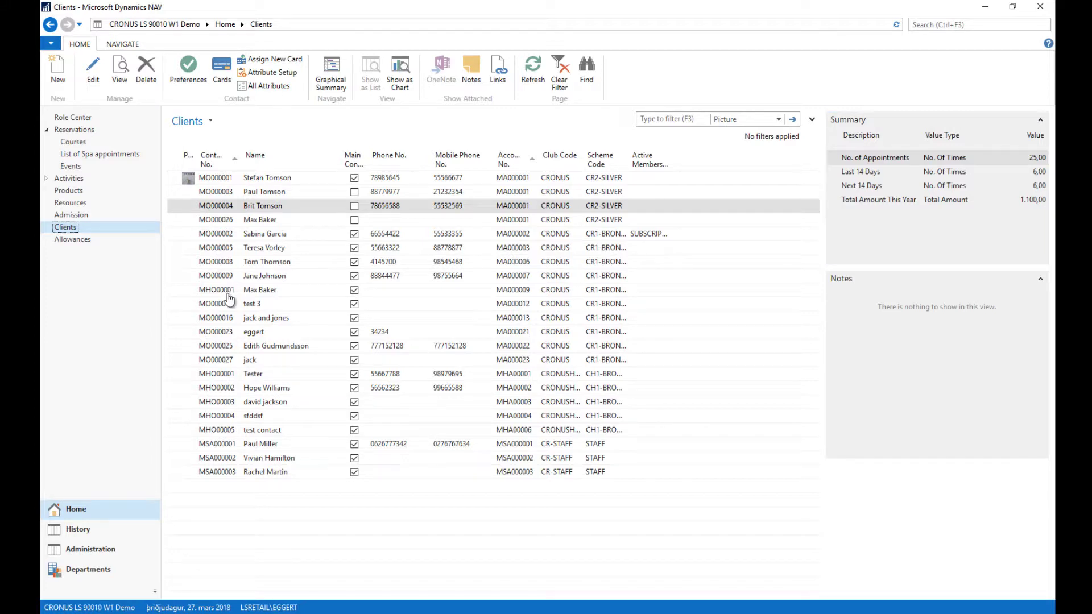
# Open the Summary Setup list and edit the CONFIRMED setup card.
pyautogui.click(84, 551)
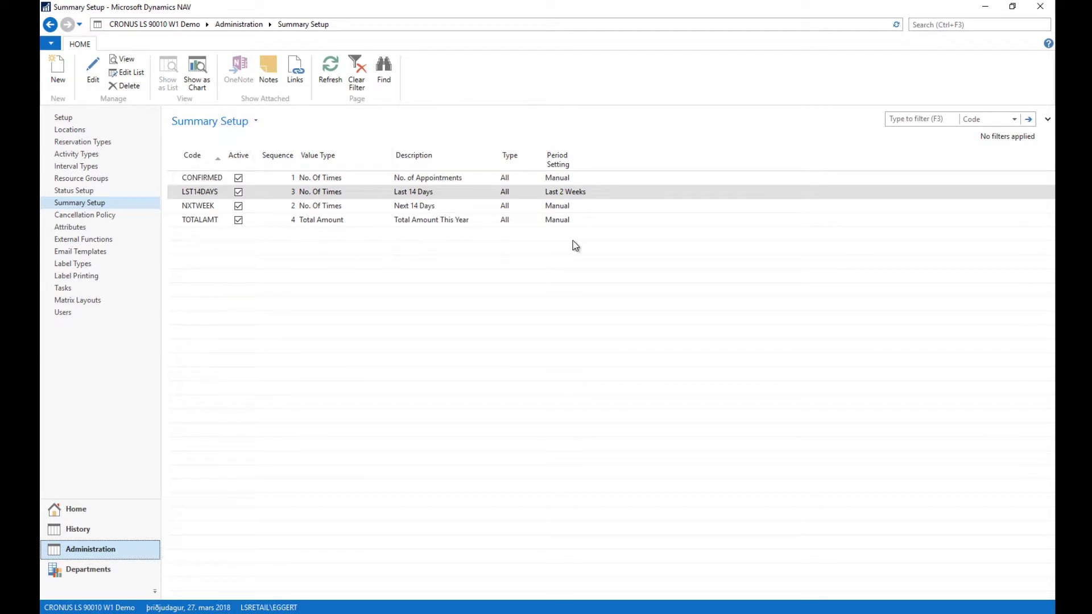
pyautogui.click(204, 182)
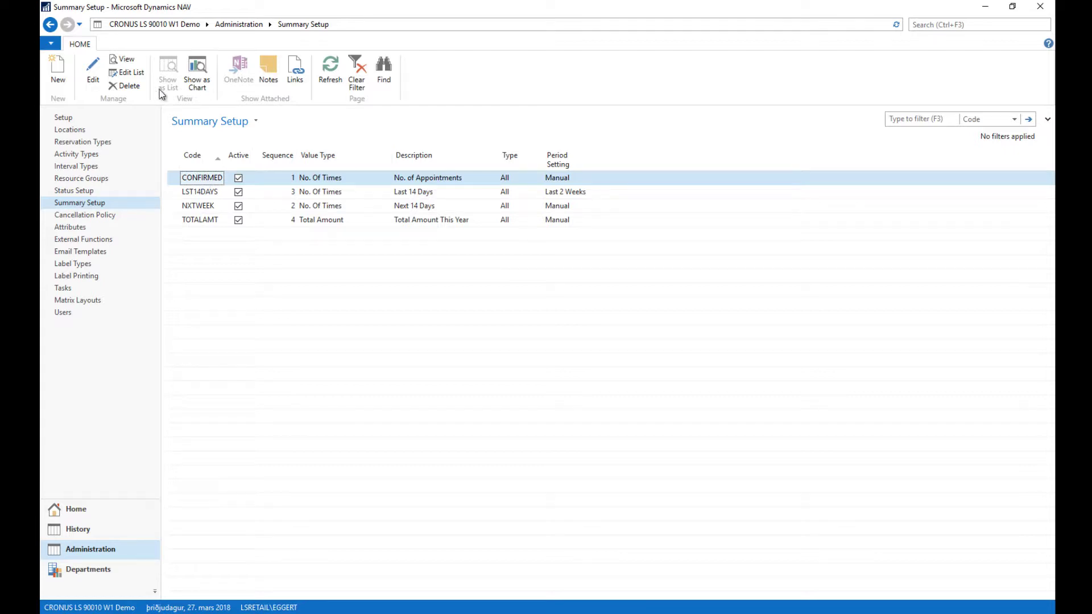
pyautogui.click(93, 81)
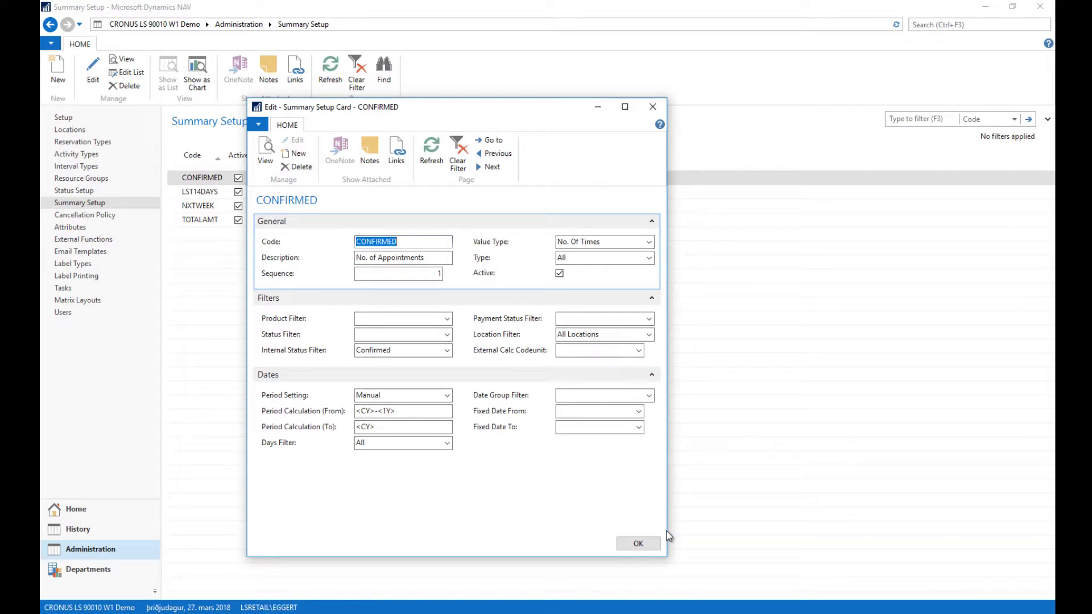
# Widen the CONFIRMED card, review its description and Sequence, and show the Value Type options.
pyautogui.moveTo(670, 536); pyautogui.dragTo(766, 536)
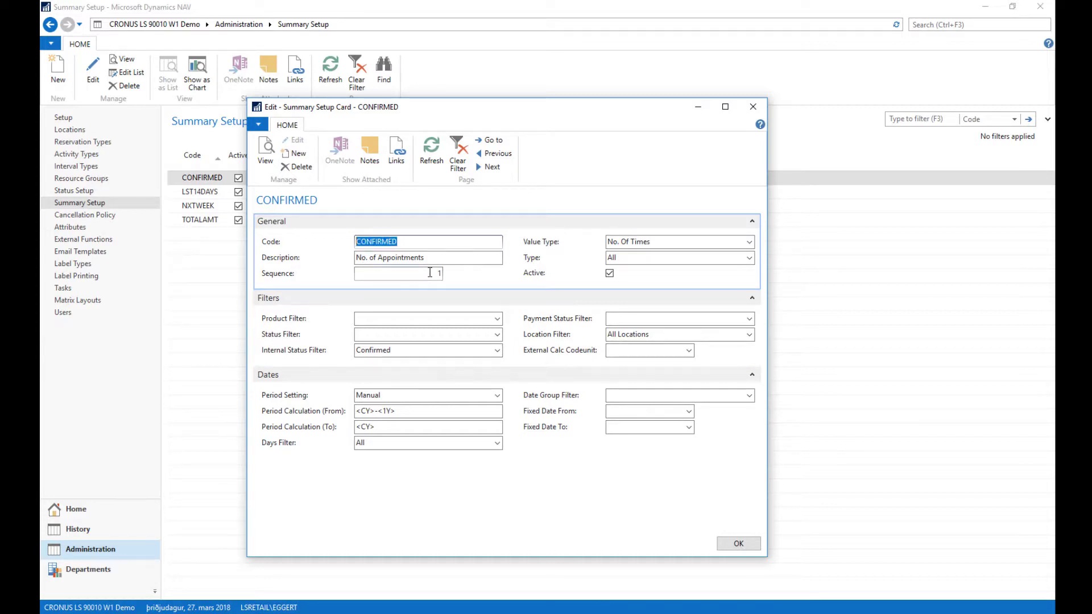
pyautogui.moveTo(432, 258); pyautogui.dragTo(382, 258)
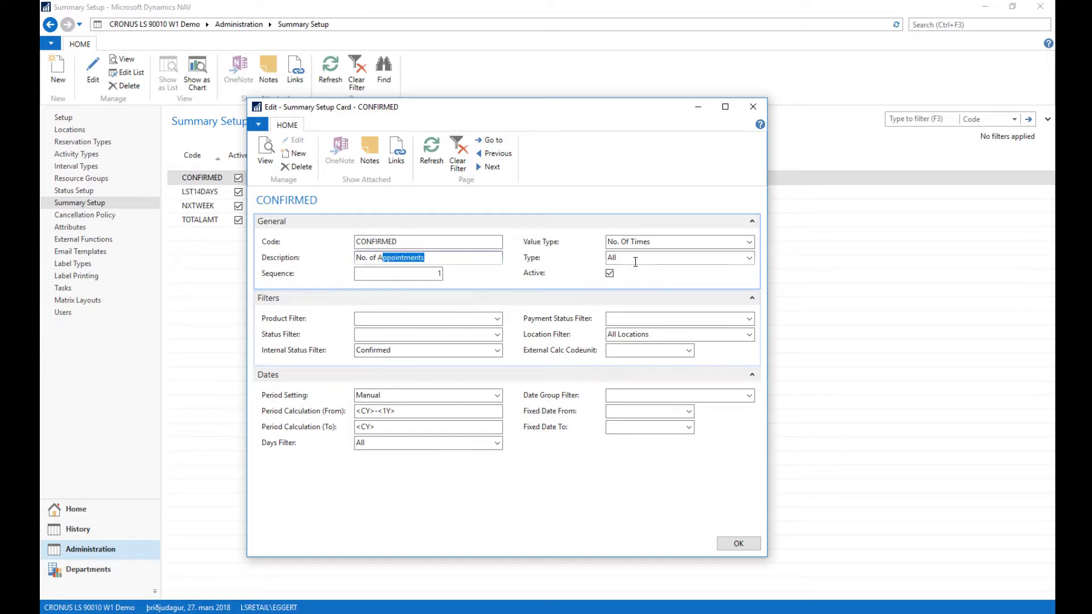
pyautogui.click(402, 274)
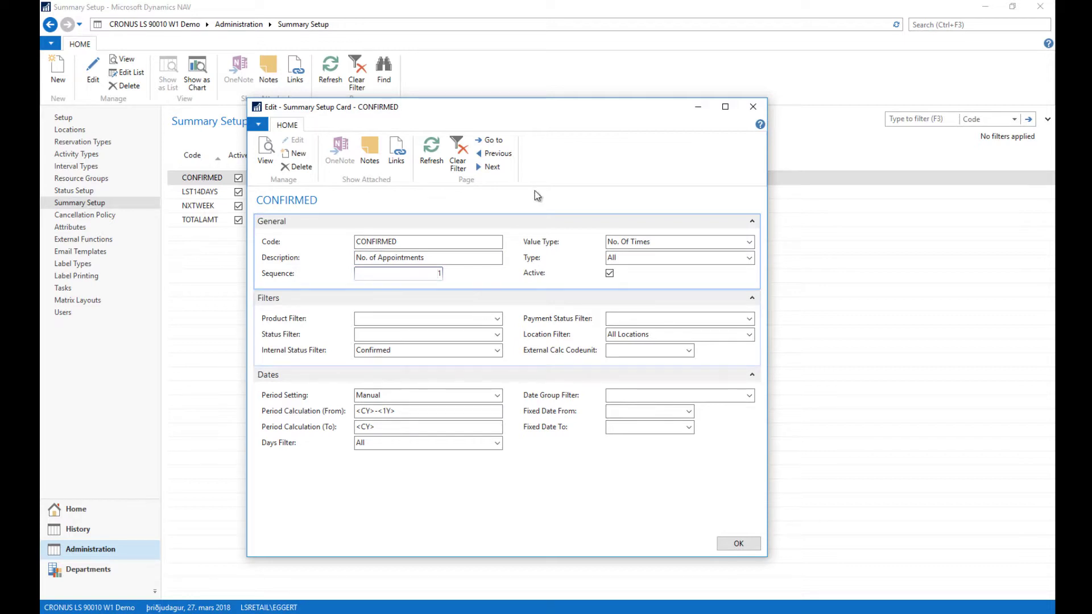
pyautogui.click(750, 242)
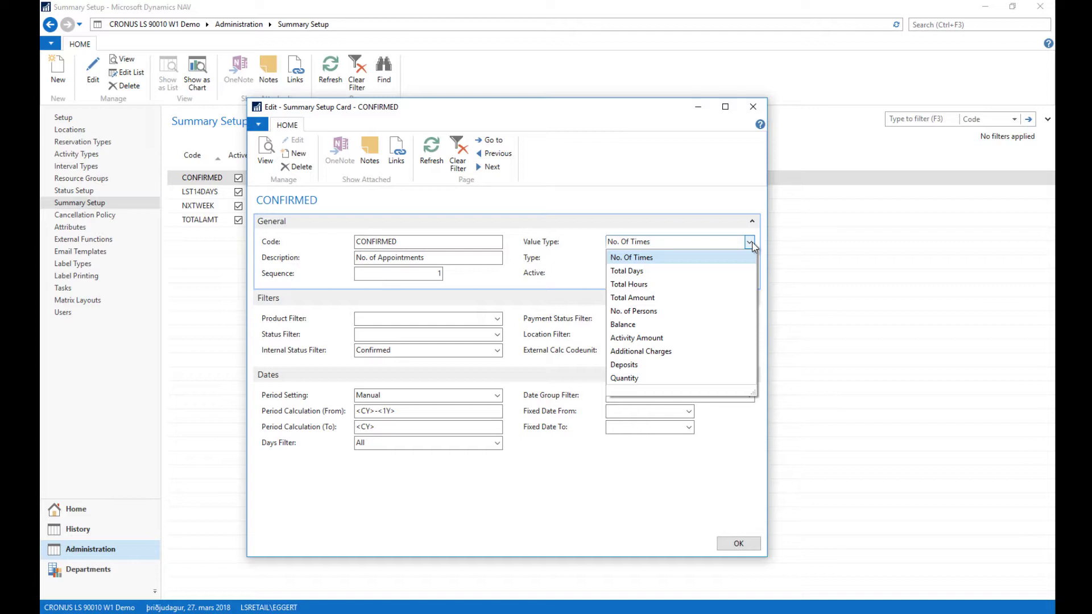
pyautogui.press('Down')
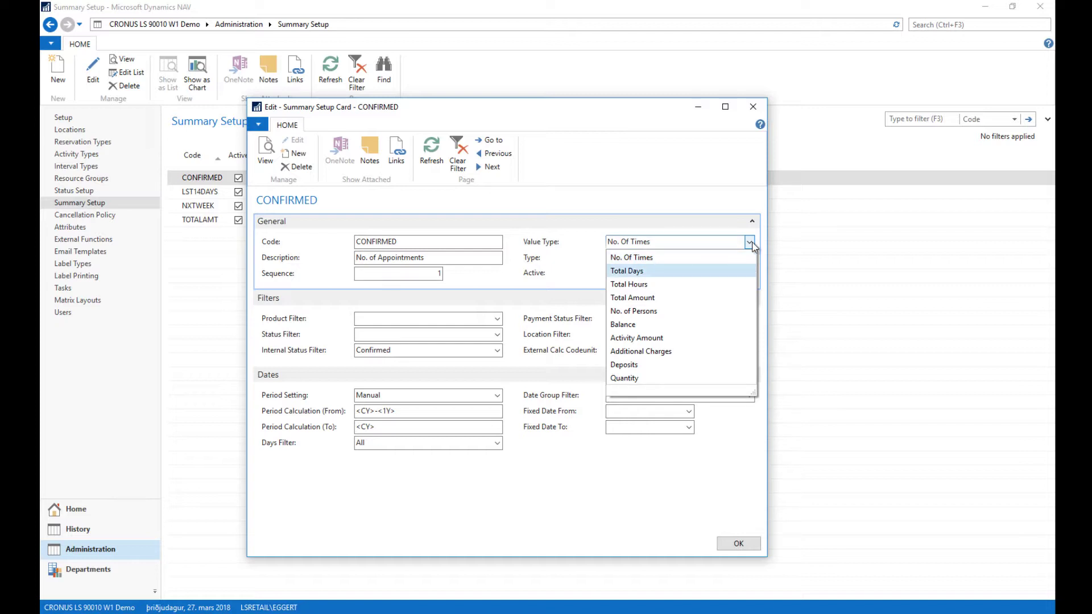
pyautogui.press('Down')
pyautogui.press('Down')
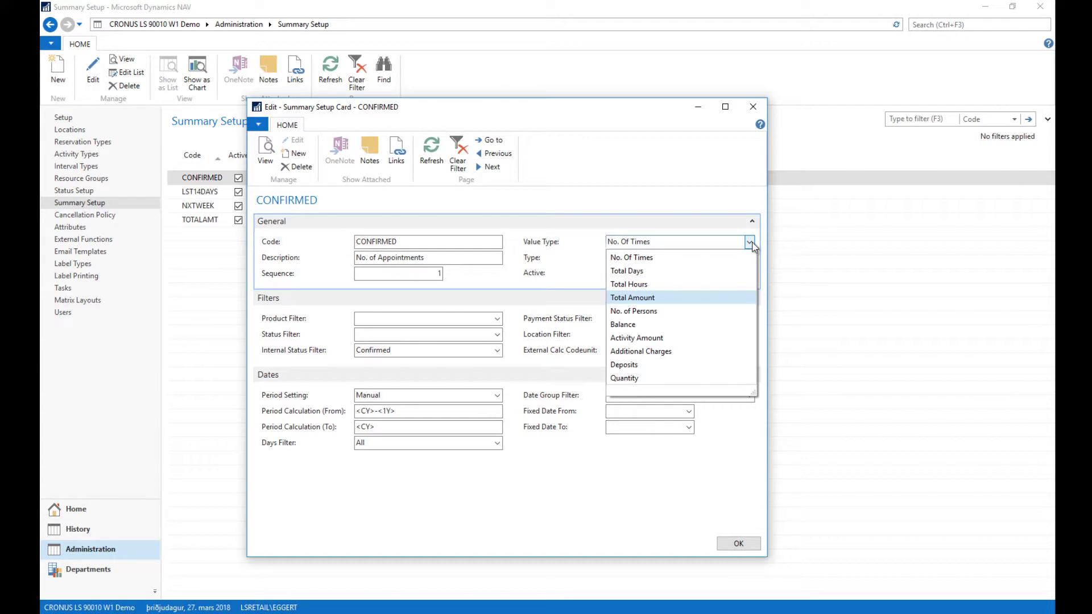
pyautogui.press('Down')
pyautogui.press('Down')
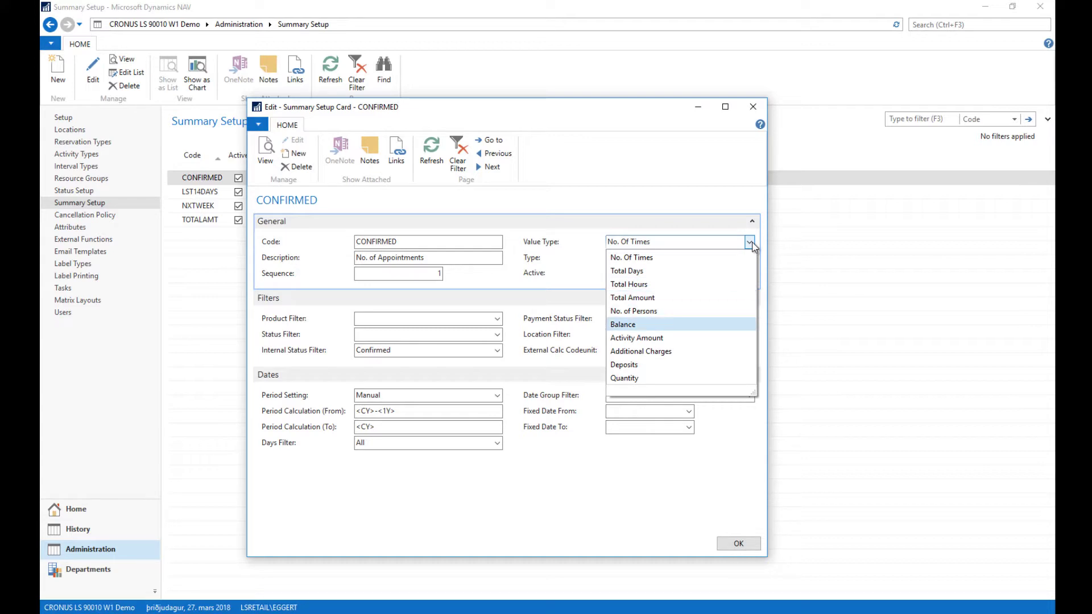
pyautogui.press('Down')
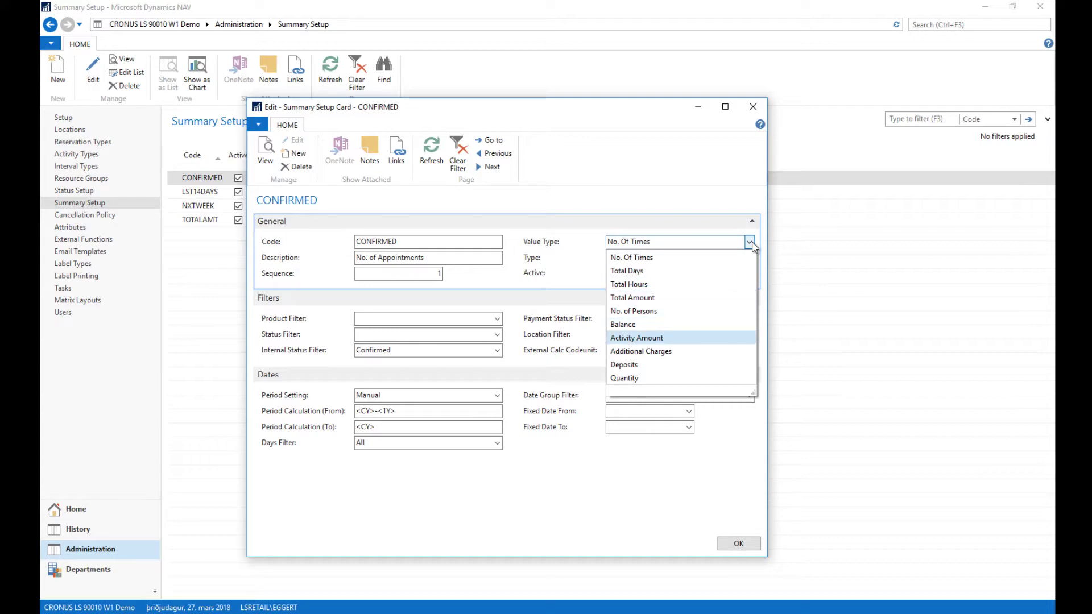
pyautogui.press('Down')
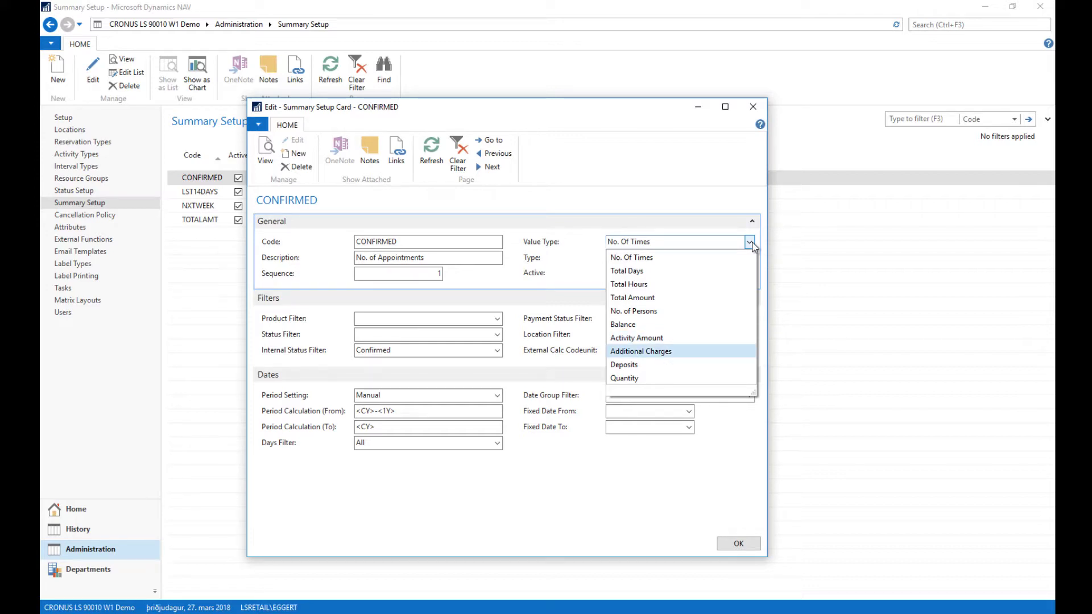
pyautogui.press('Down')
pyautogui.press('Down')
pyautogui.press('Up')
pyautogui.press('Up')
pyautogui.press('Escape')
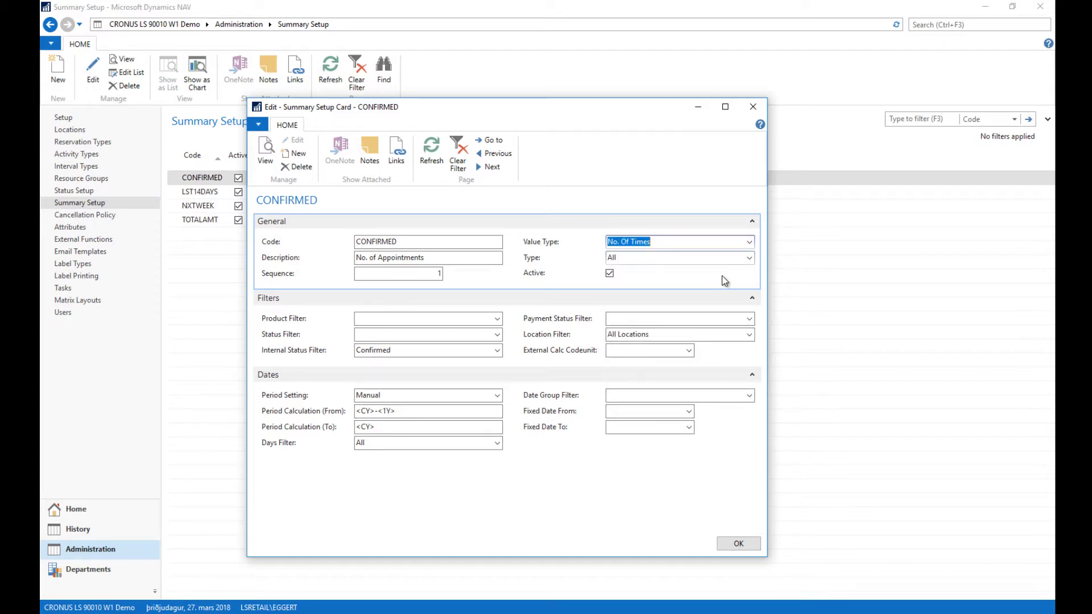
pyautogui.click(749, 259)
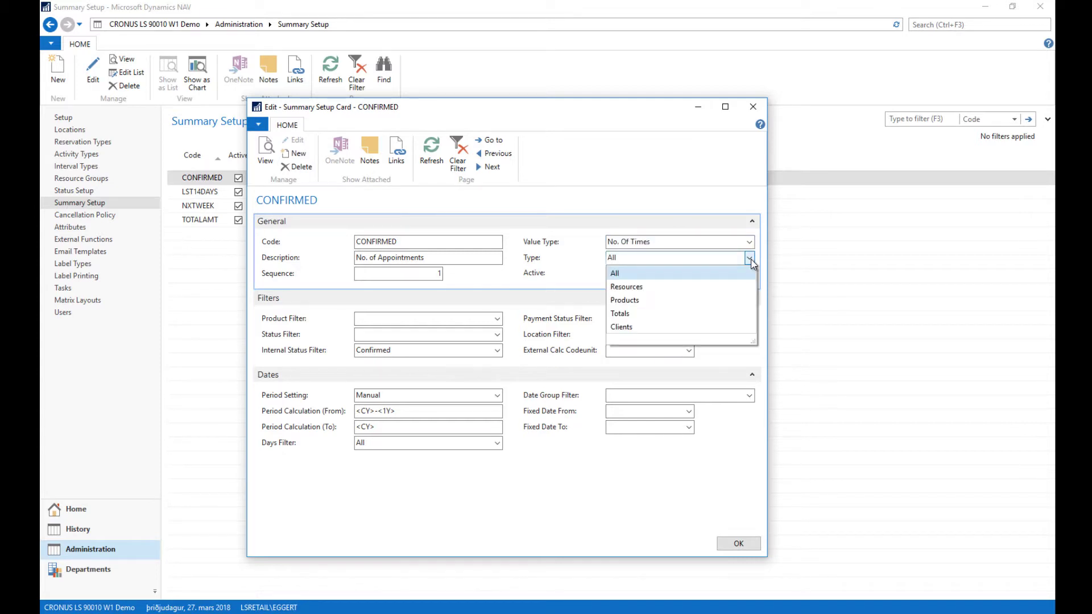
pyautogui.press('Down')
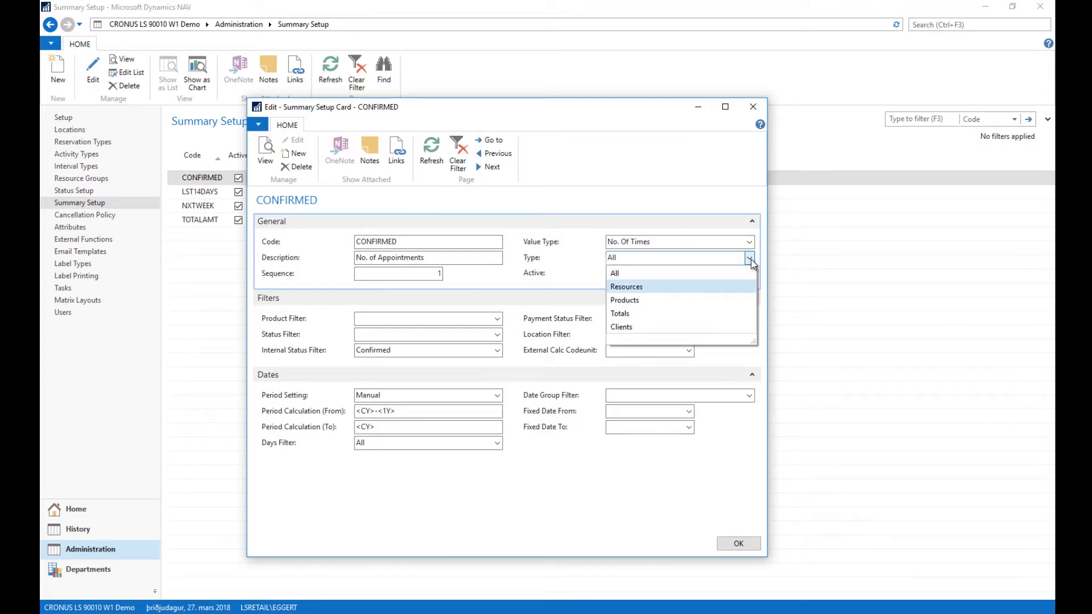
pyautogui.press('Up')
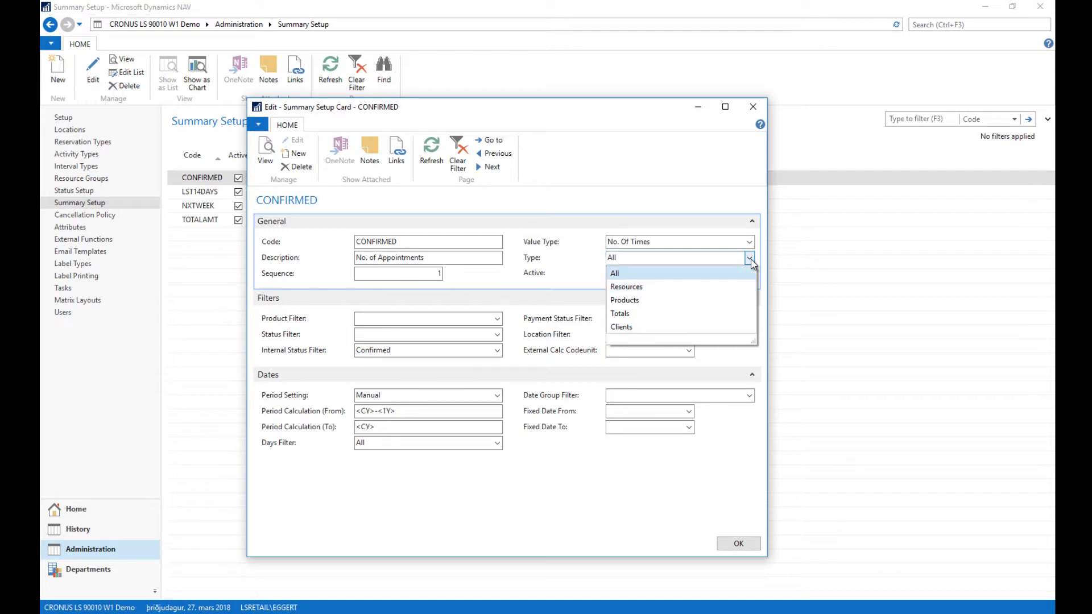
pyautogui.press('Down')
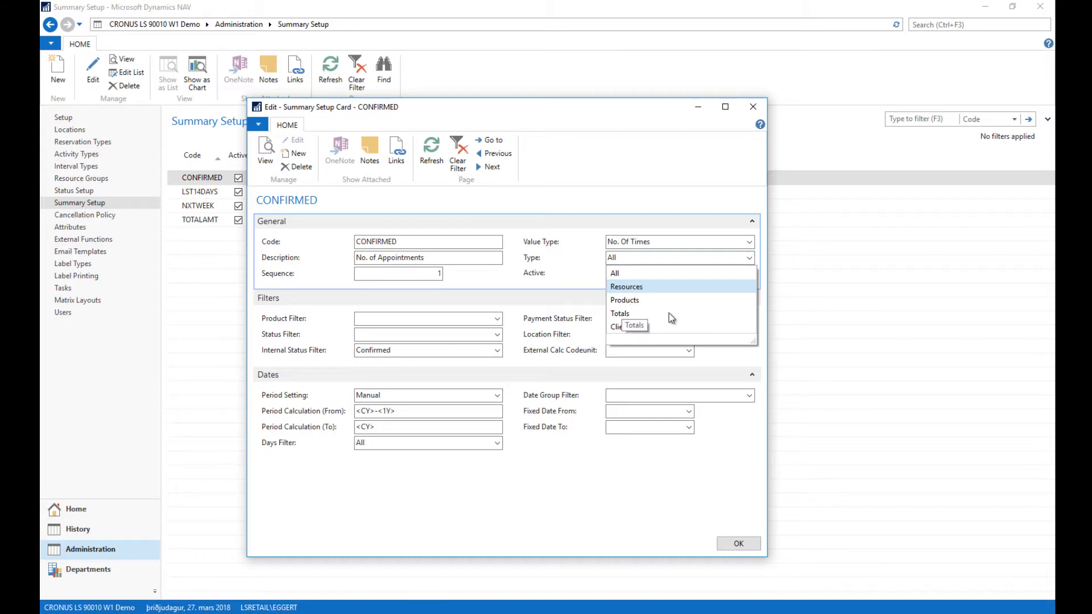
pyautogui.click(653, 273)
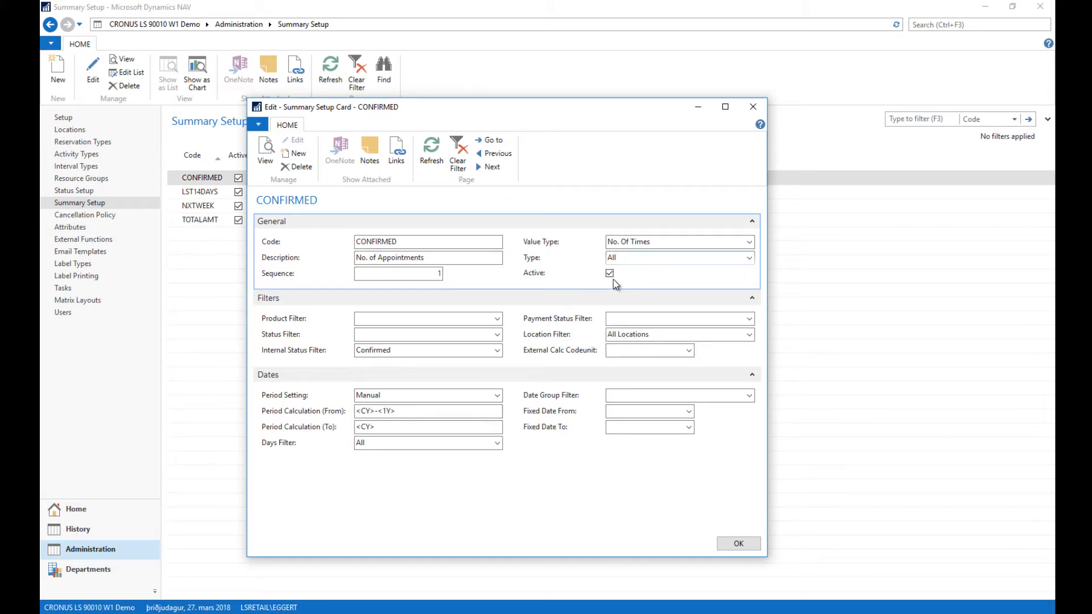
pyautogui.click(437, 321)
pyautogui.click(437, 334)
# Browse Period Setting options keeping Manual, close the CONFIRMED card, and return to Clients.
pyautogui.click(497, 395)
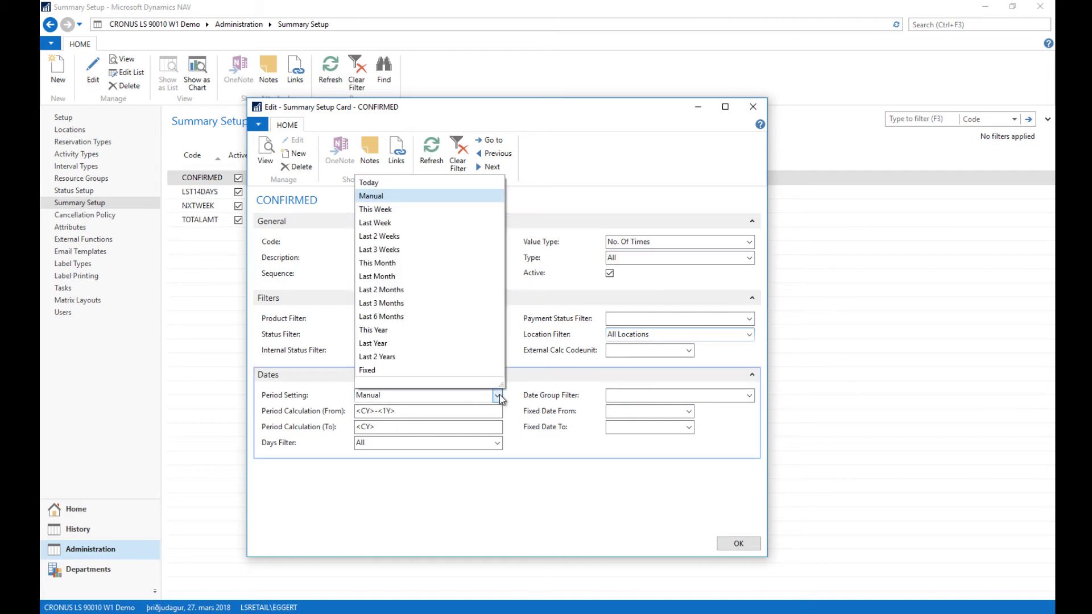
pyautogui.press('Down')
pyautogui.press('Down')
pyautogui.press('Down')
pyautogui.press('Down')
pyautogui.press('Down')
pyautogui.press('Down')
pyautogui.press('Down')
pyautogui.press('Down')
pyautogui.press('Down')
pyautogui.press('Down')
pyautogui.press('Down')
pyautogui.press('Down')
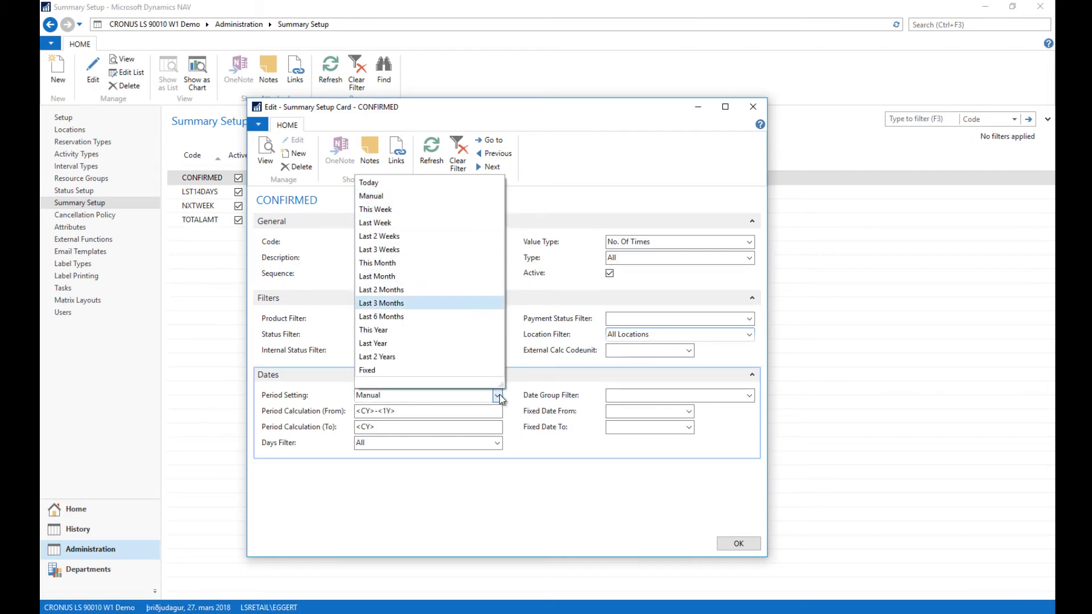
pyautogui.press('Down')
pyautogui.press('Up')
pyautogui.press('Up')
pyautogui.press('Up')
pyautogui.press('Up')
pyautogui.press('Up')
pyautogui.press('Up')
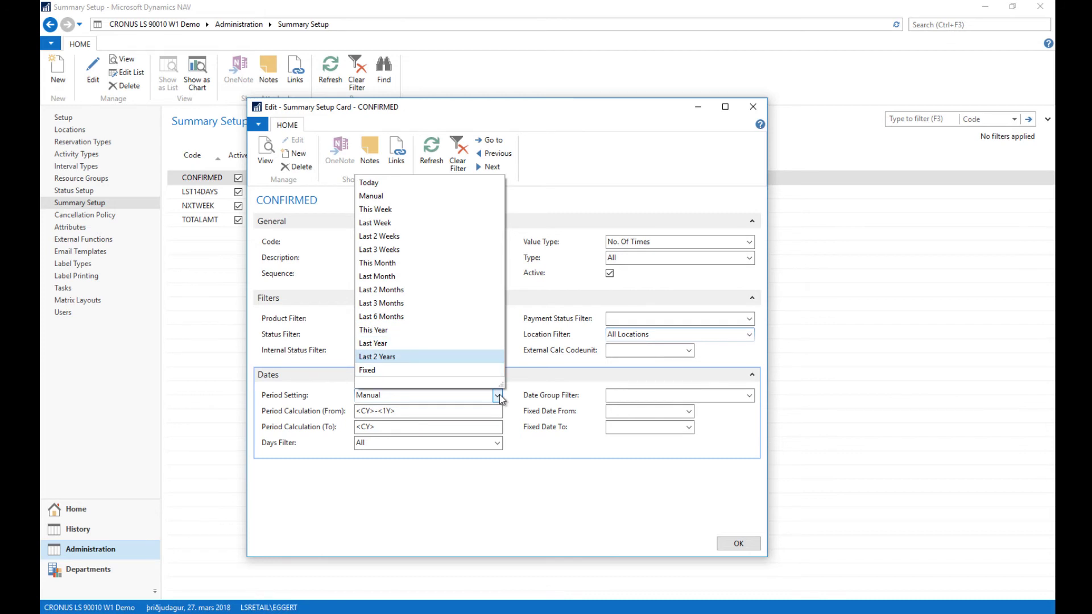
pyautogui.press('Escape')
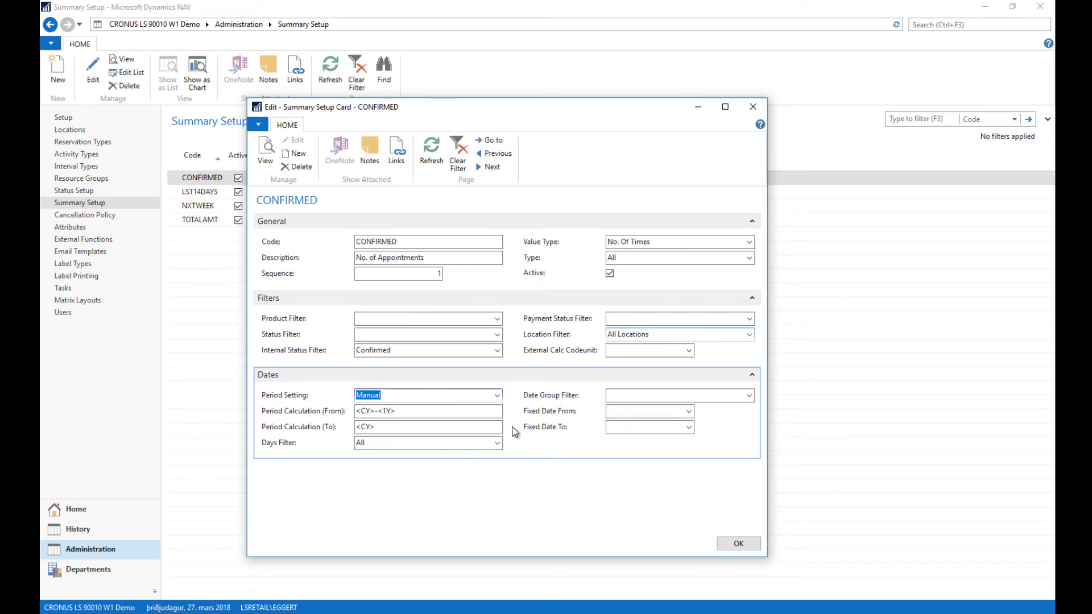
pyautogui.click(735, 545)
pyautogui.click(86, 510)
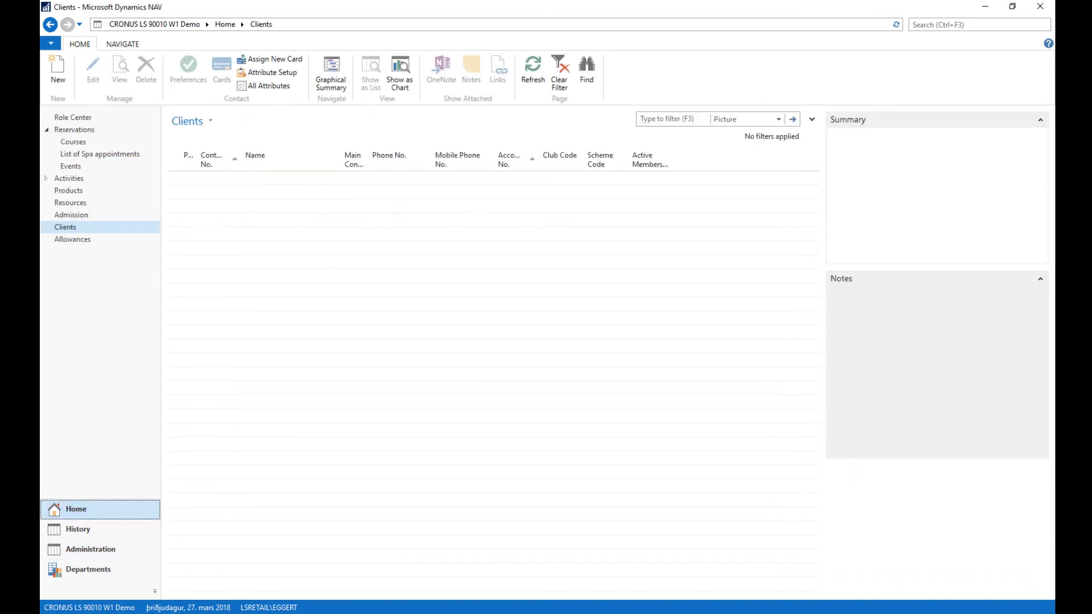